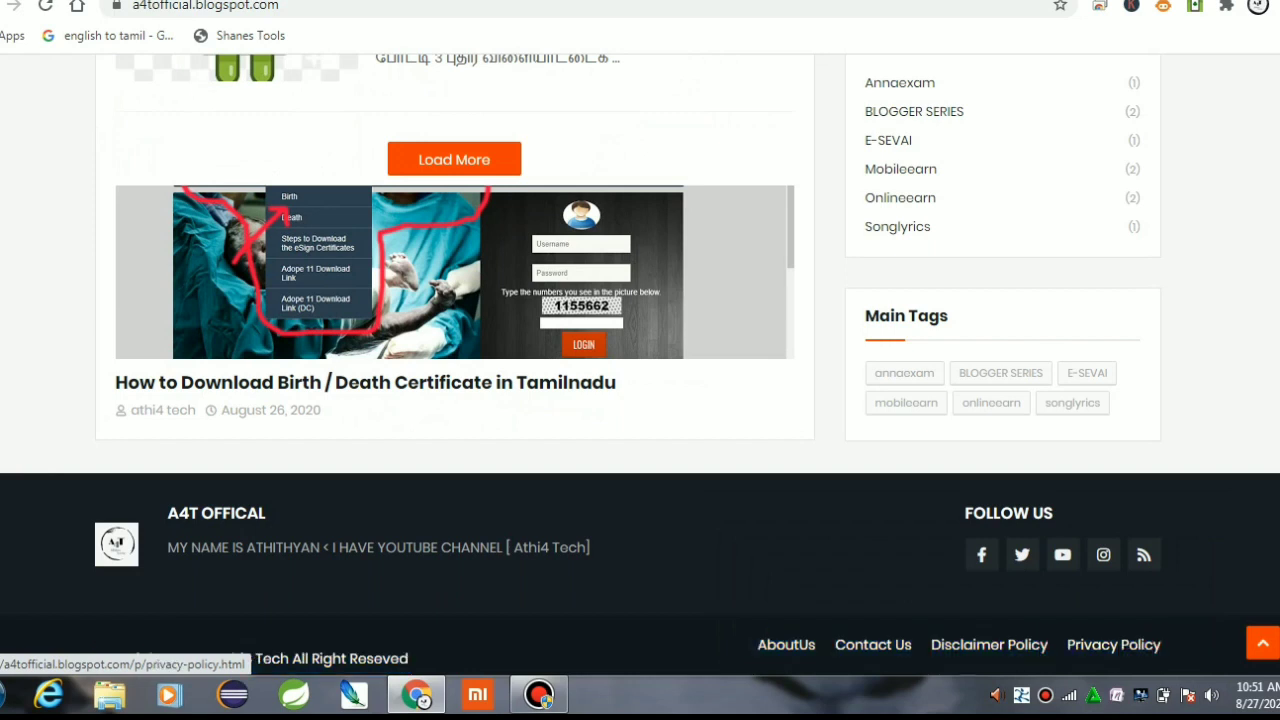
- Examine the copyright line and the policy page links in the footer of the sample blog
click(1150, 612)
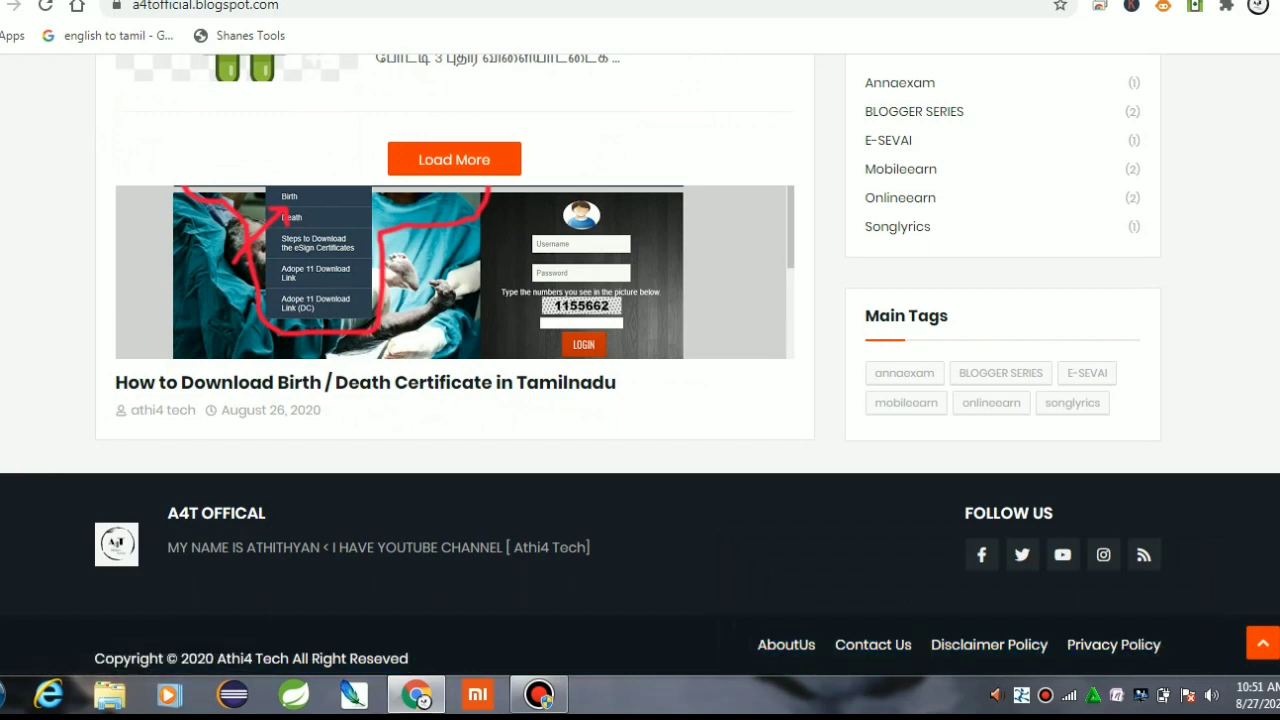
drag(95, 658, 367, 659)
click(368, 658)
drag(95, 658, 402, 659)
click(402, 659)
drag(95, 658, 408, 659)
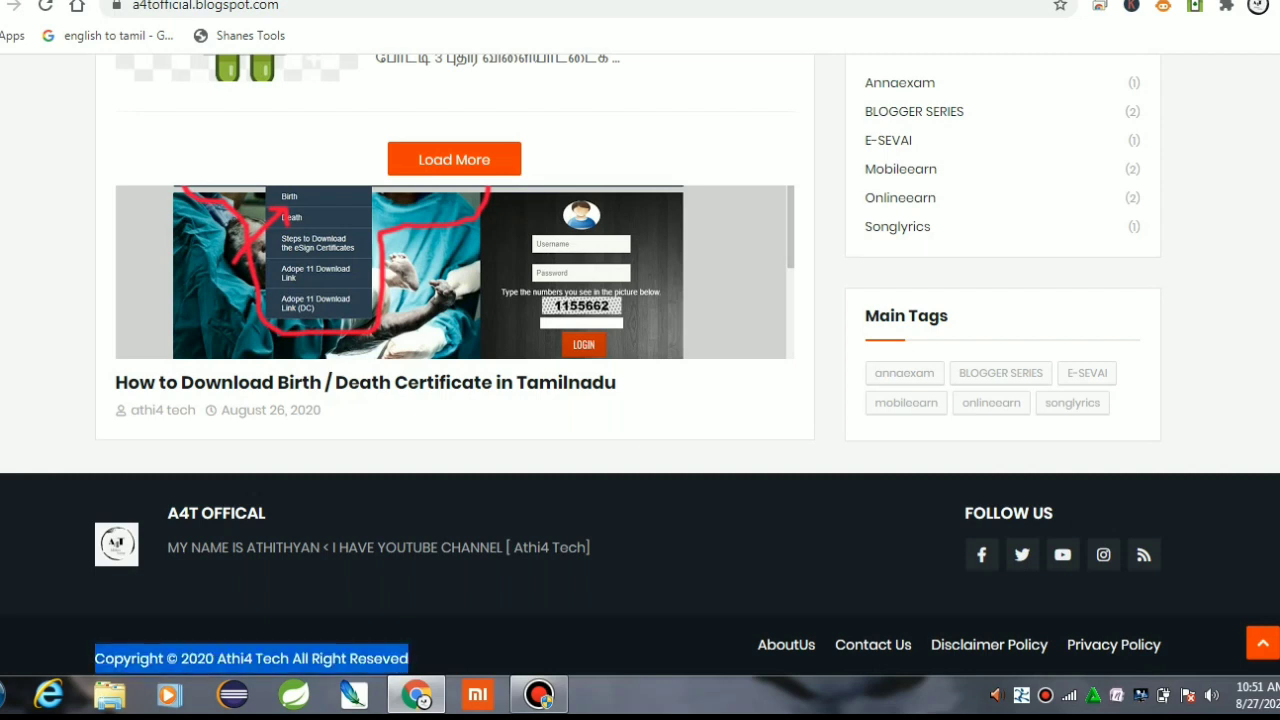
drag(735, 647, 1161, 645)
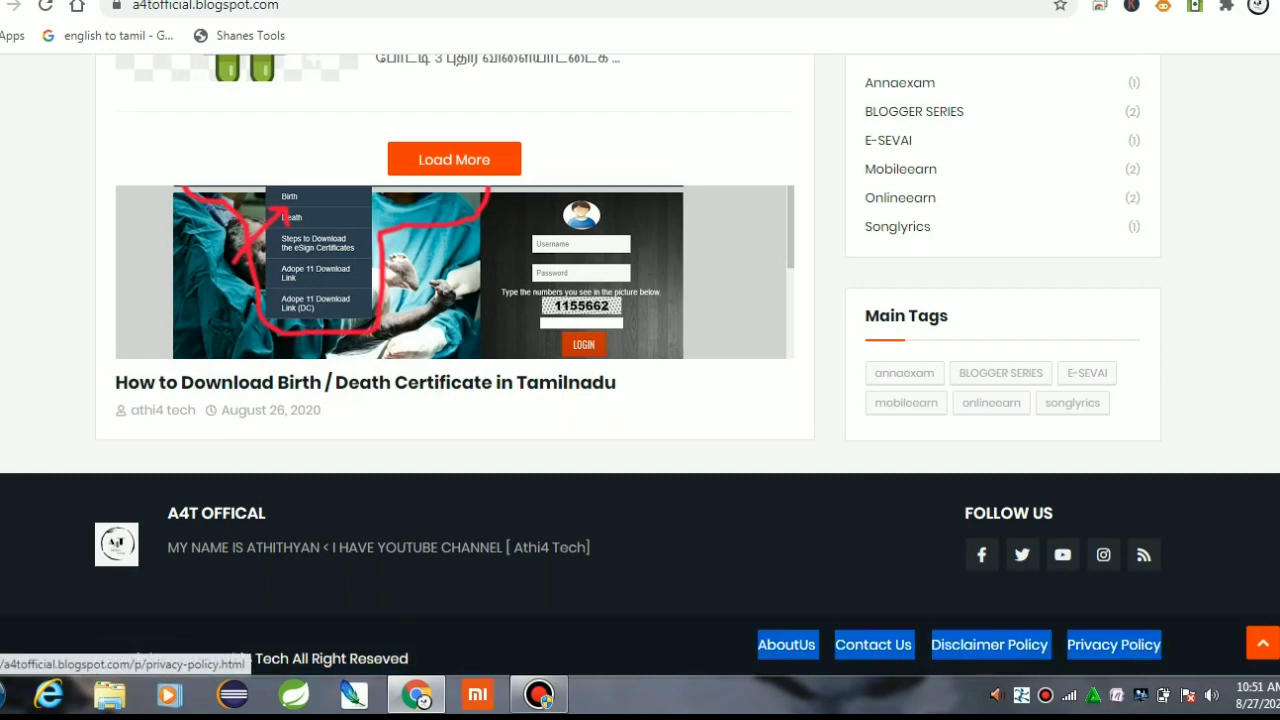
click(697, 603)
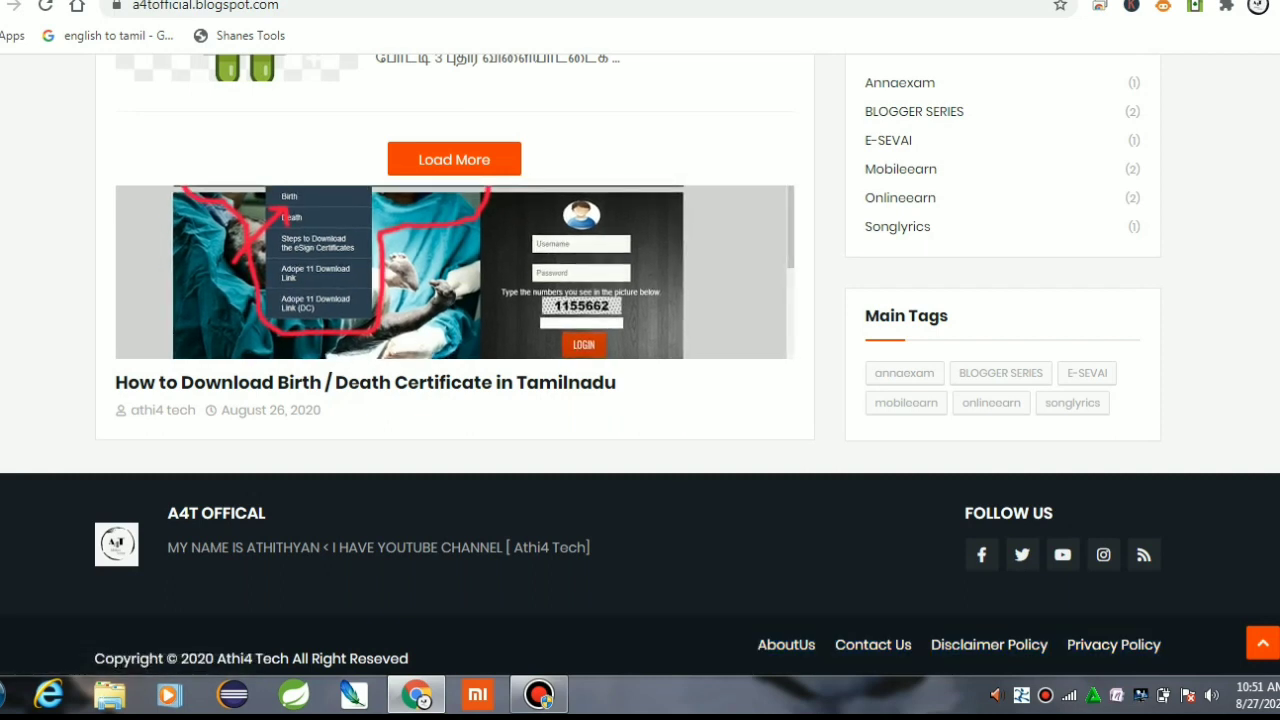
- Open the Footer Menu's Link List gadget for editing in the Blogger layout of the other blog
key(ctrl+Tab)
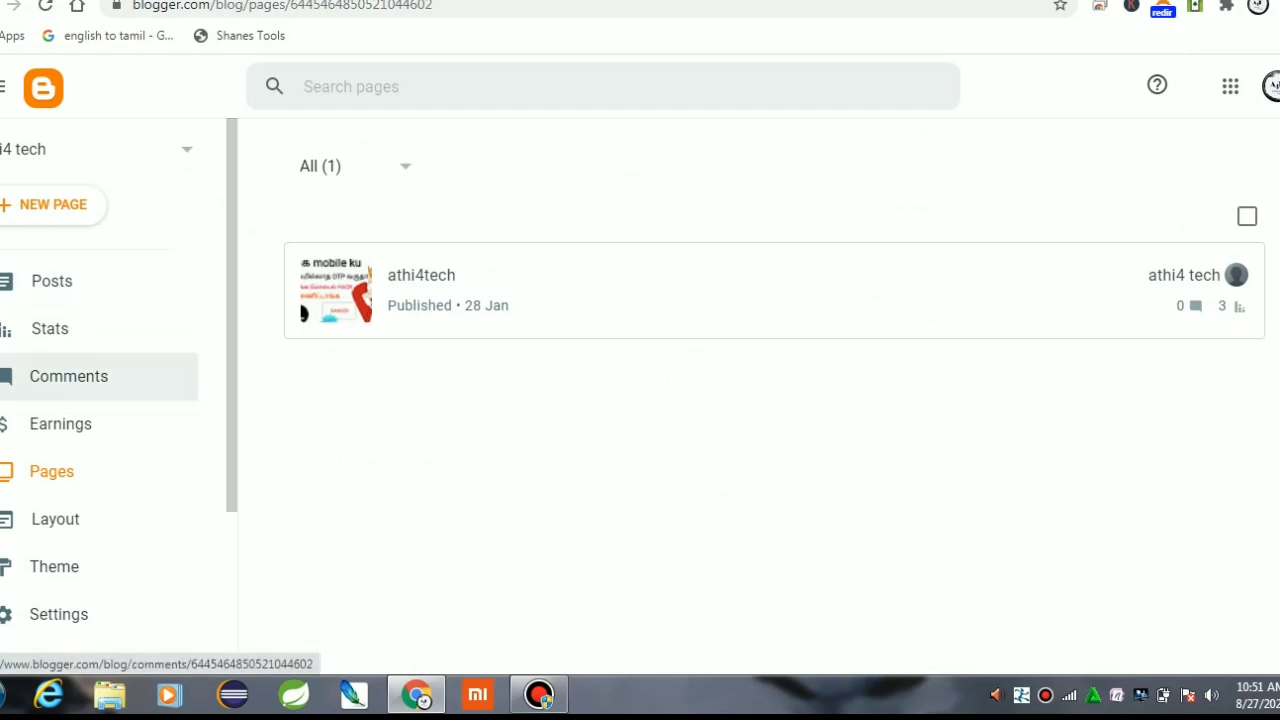
scroll(100, 342, down, 3)
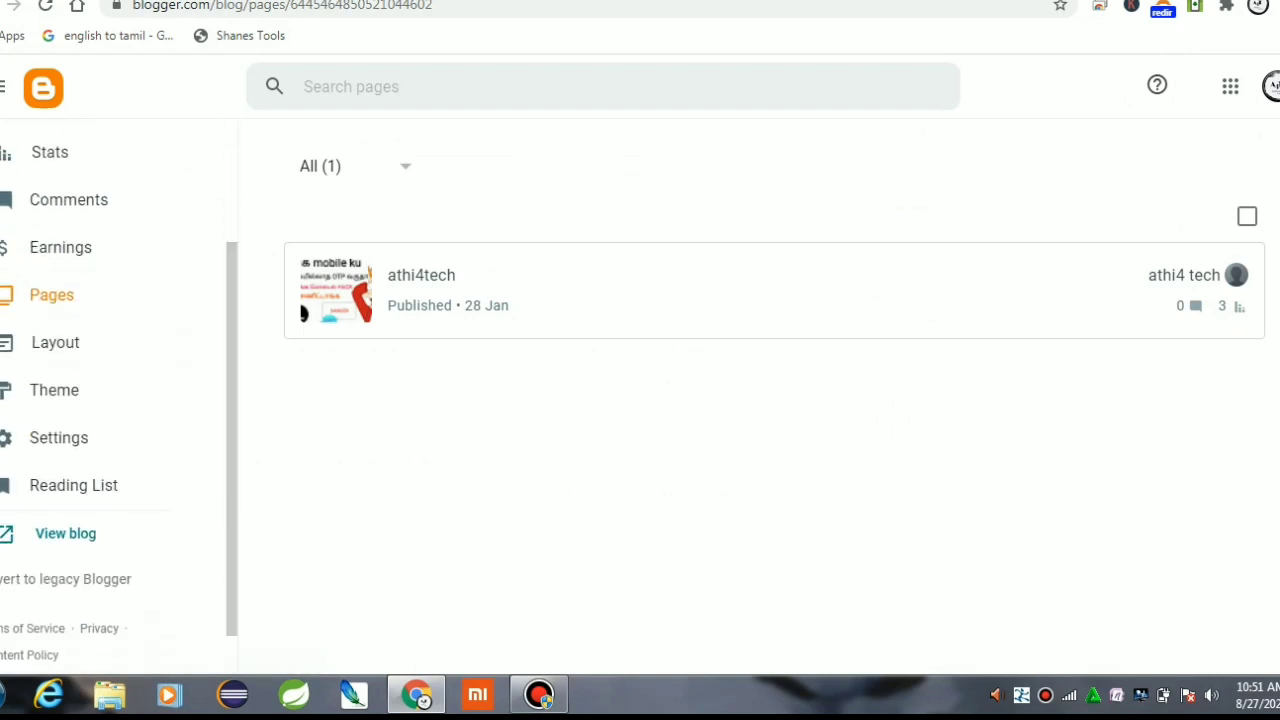
click(100, 342)
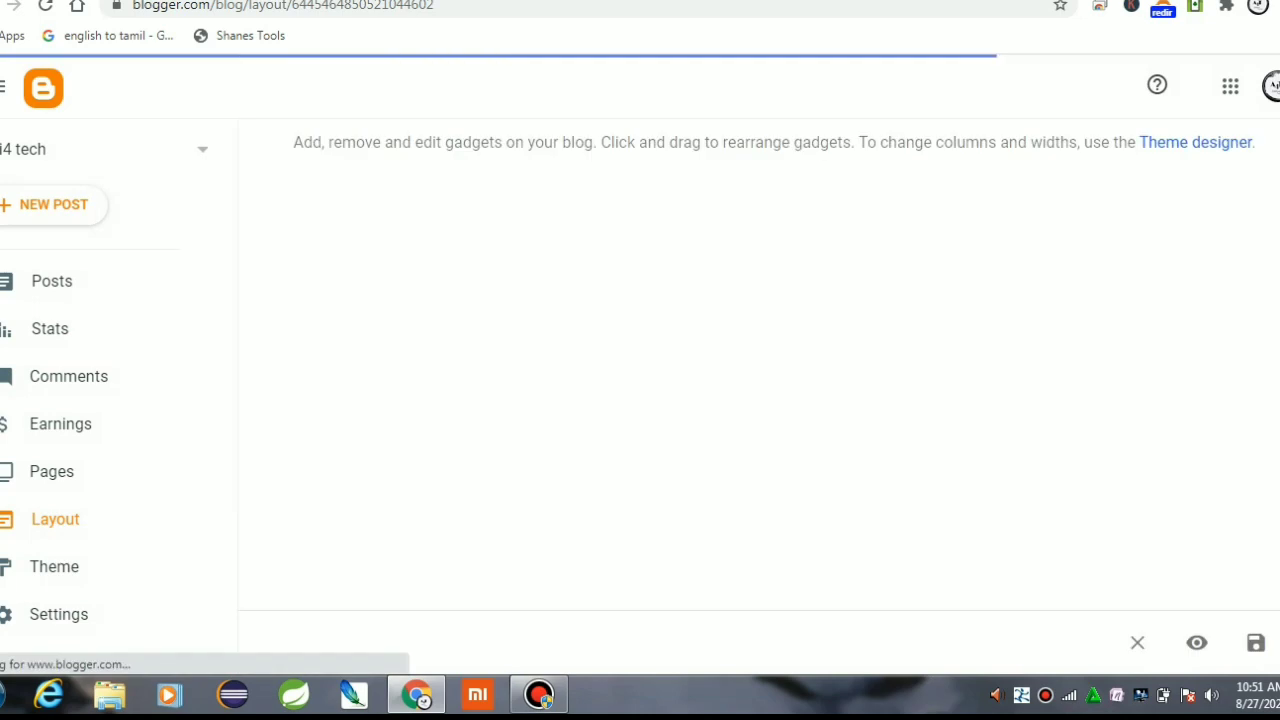
scroll(694, 390, down, 5)
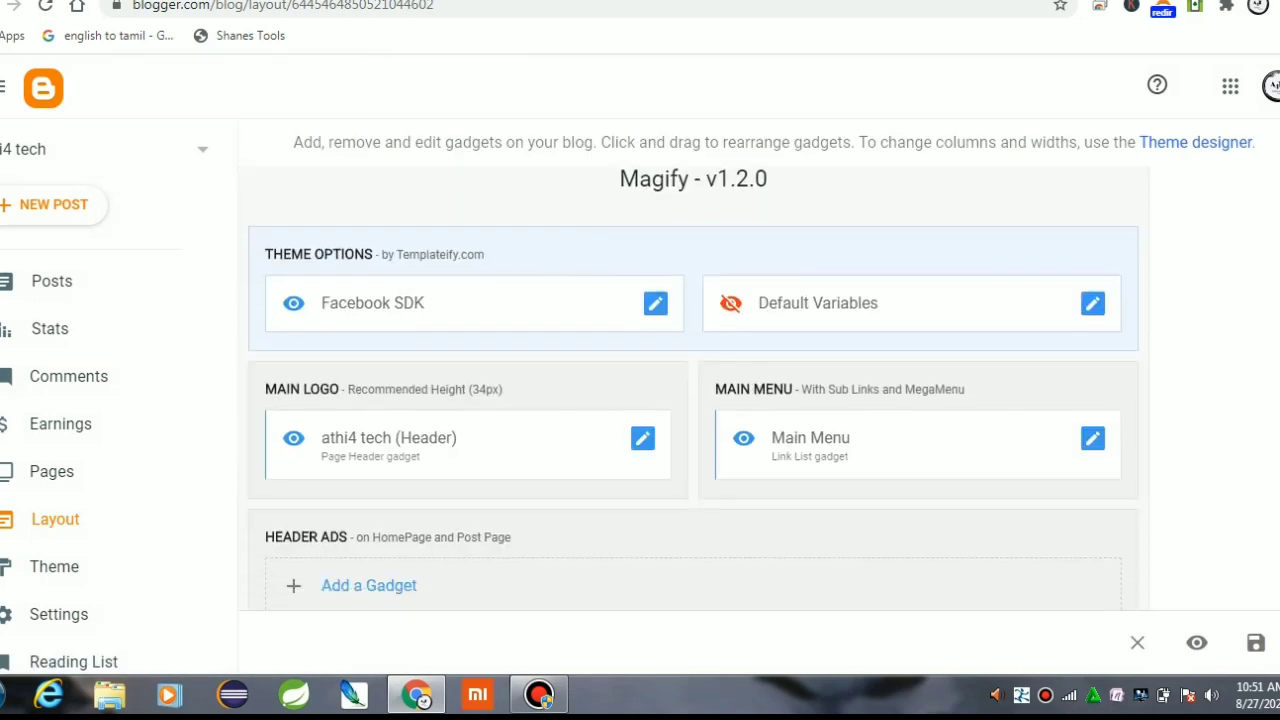
scroll(694, 390, down, 5)
scroll(694, 390, down, 5)
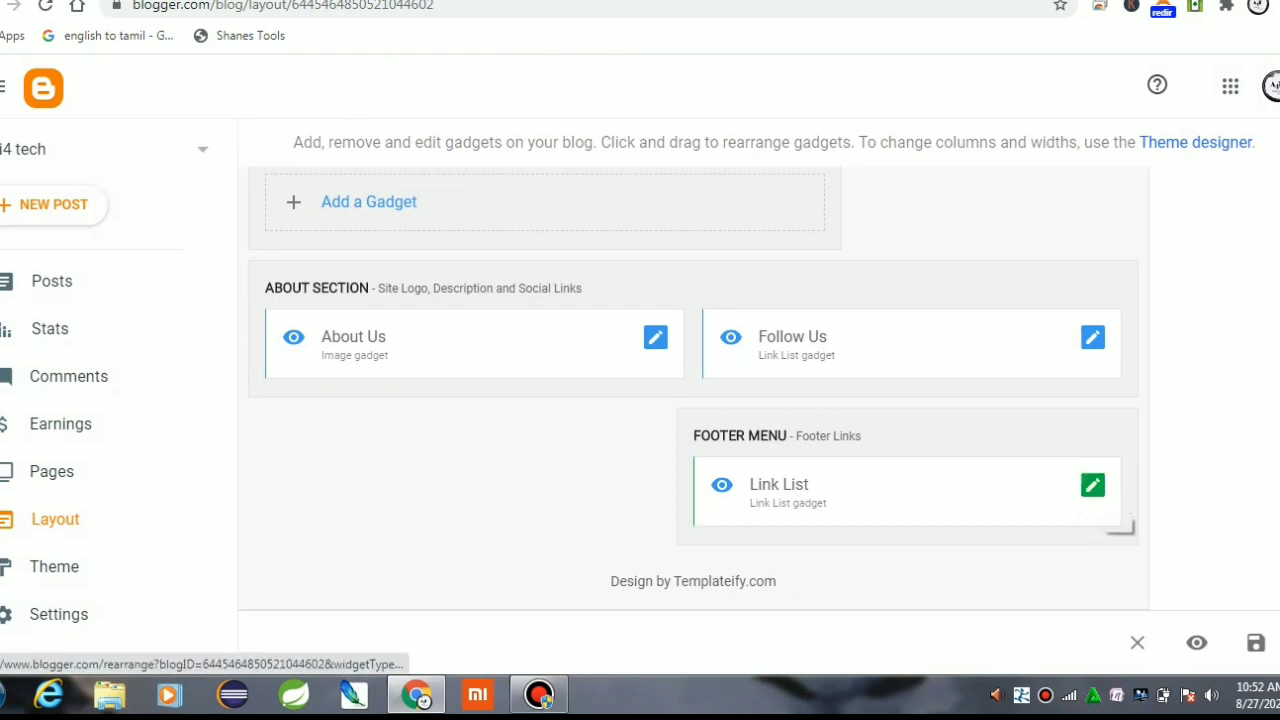
click(1093, 485)
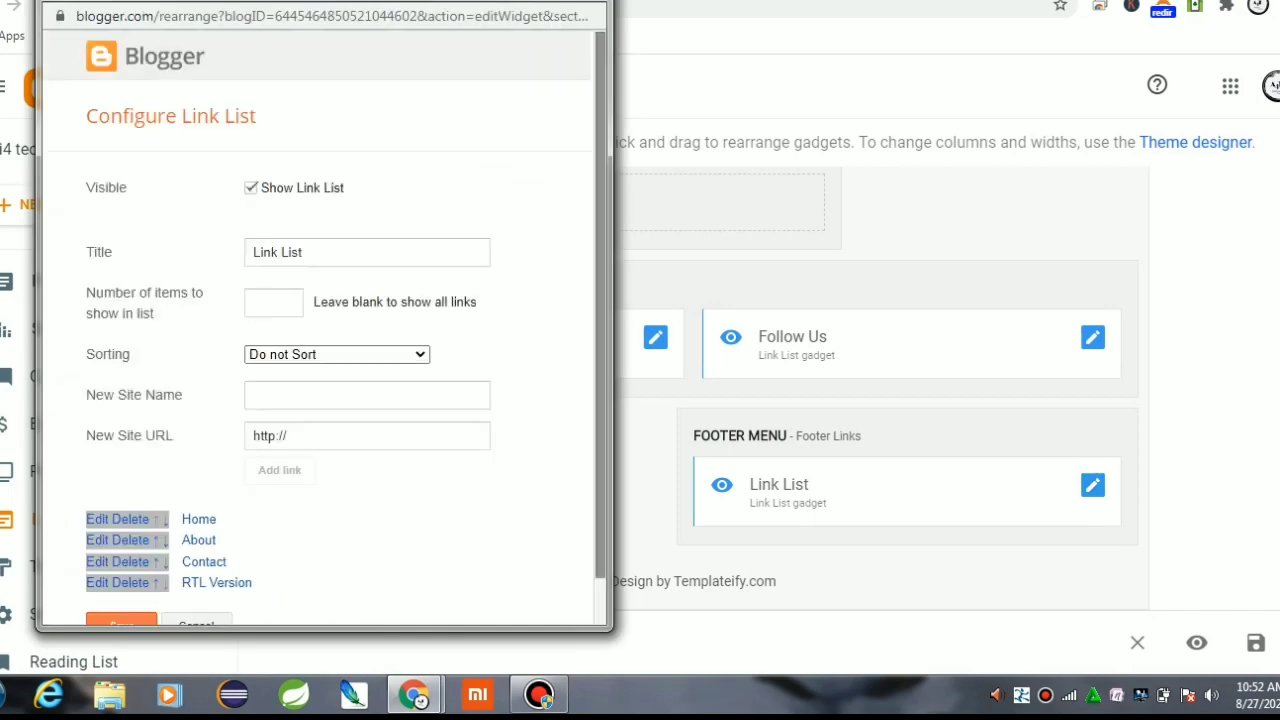
scroll(325, 328, down, 1)
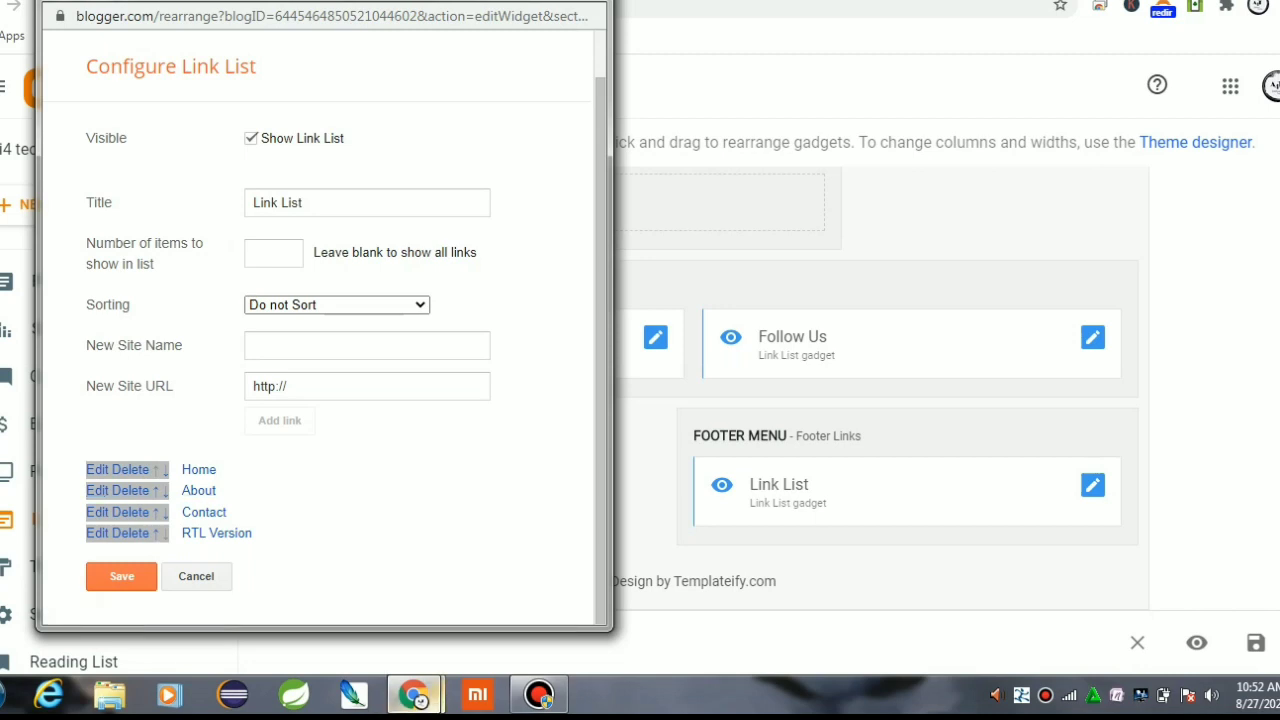
- Check the sample blog's footer links and rename the About link in the Link List to AboutUs
mouse_move(415, 695)
click(308, 590)
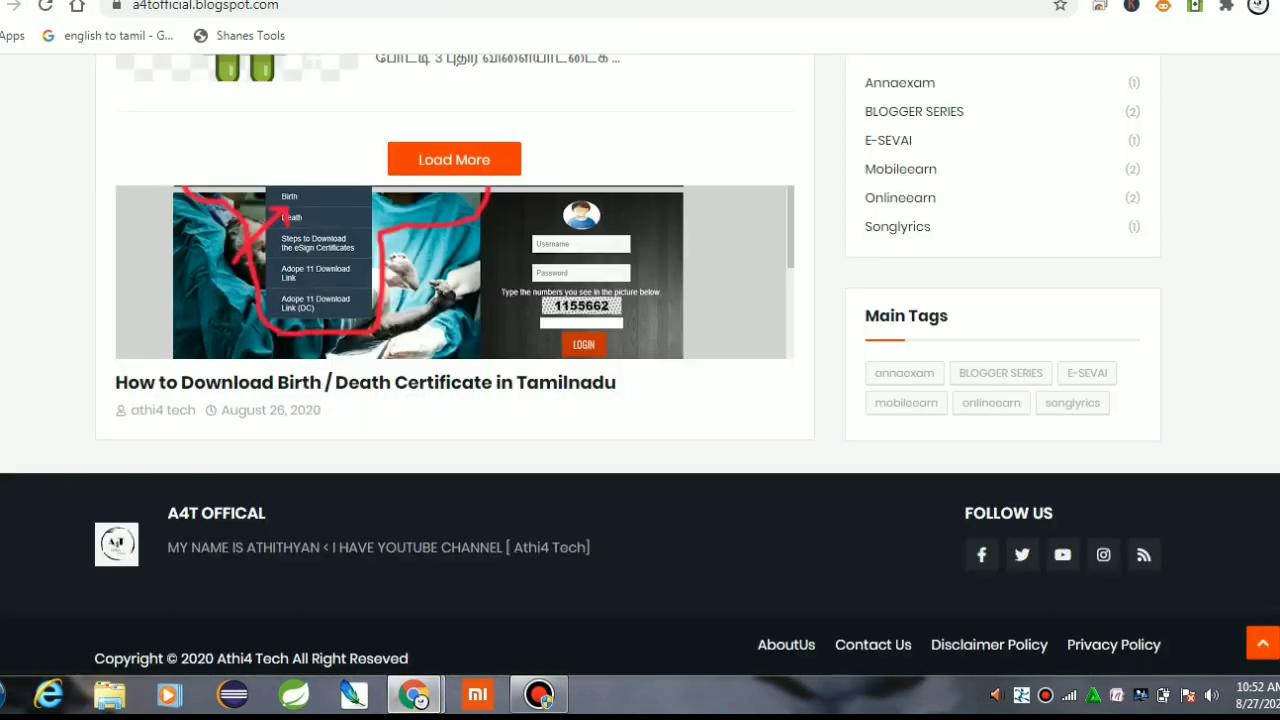
drag(738, 646, 1160, 646)
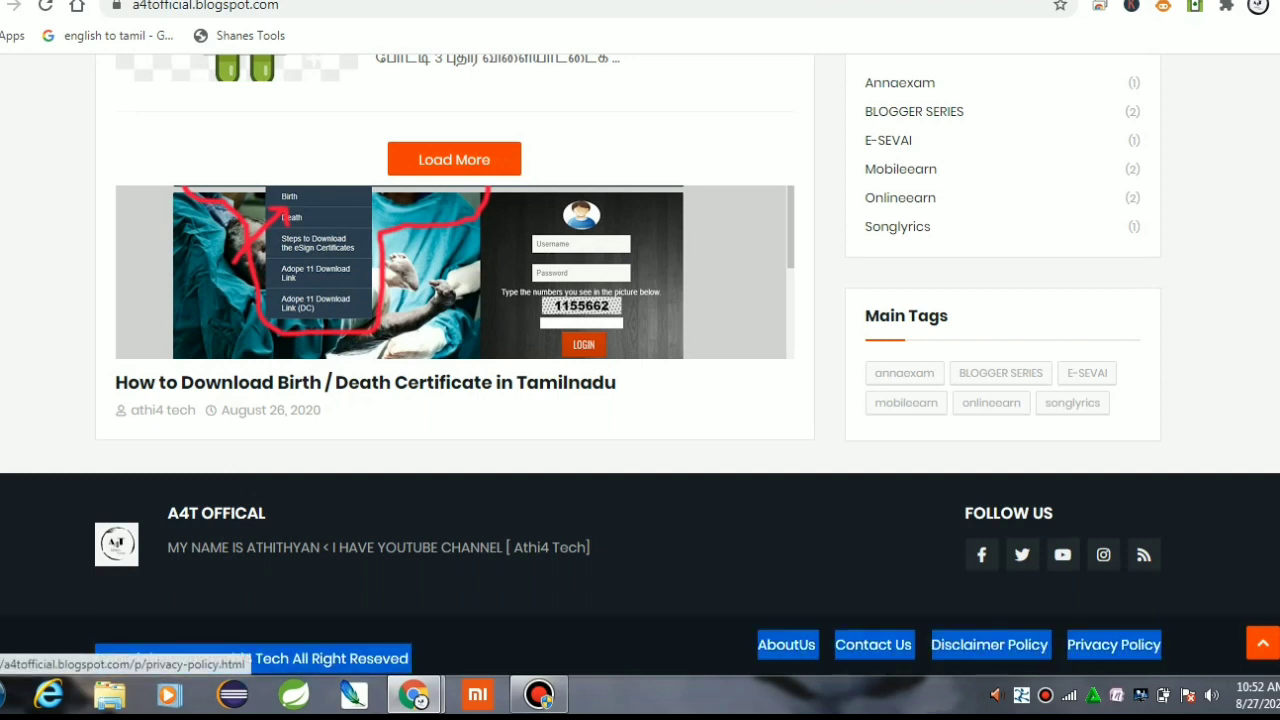
click(738, 630)
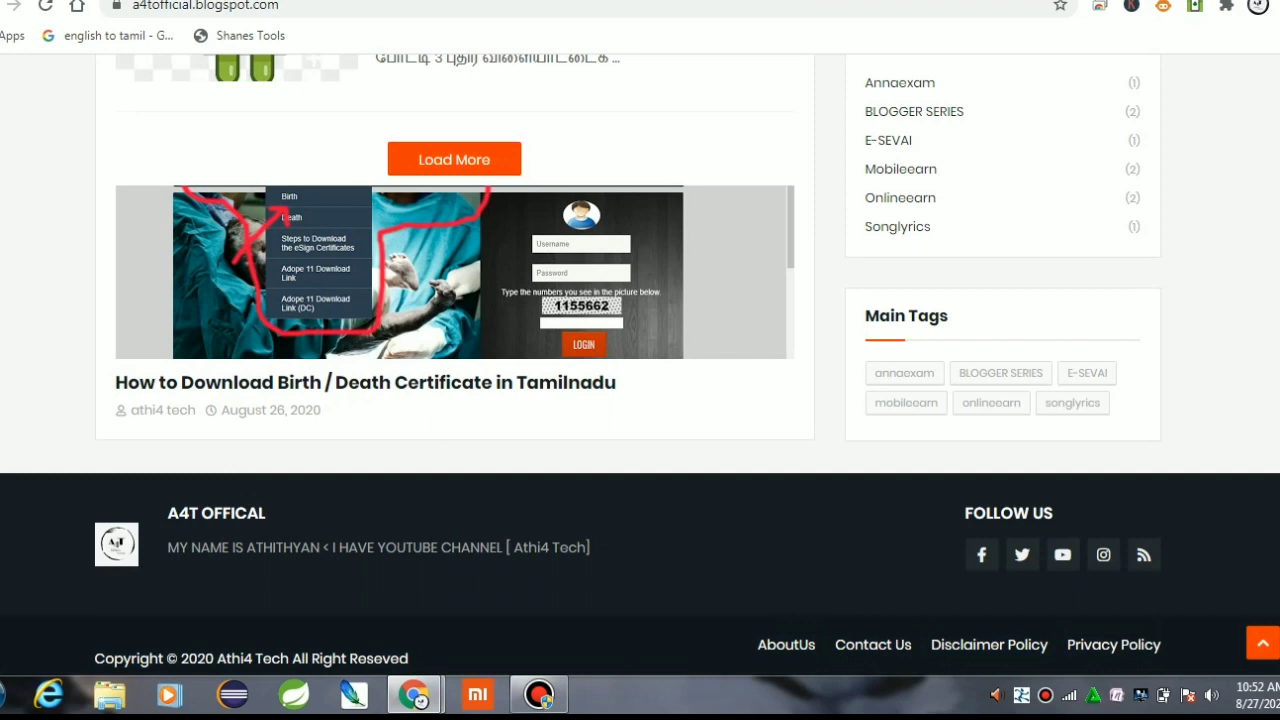
drag(755, 646, 817, 646)
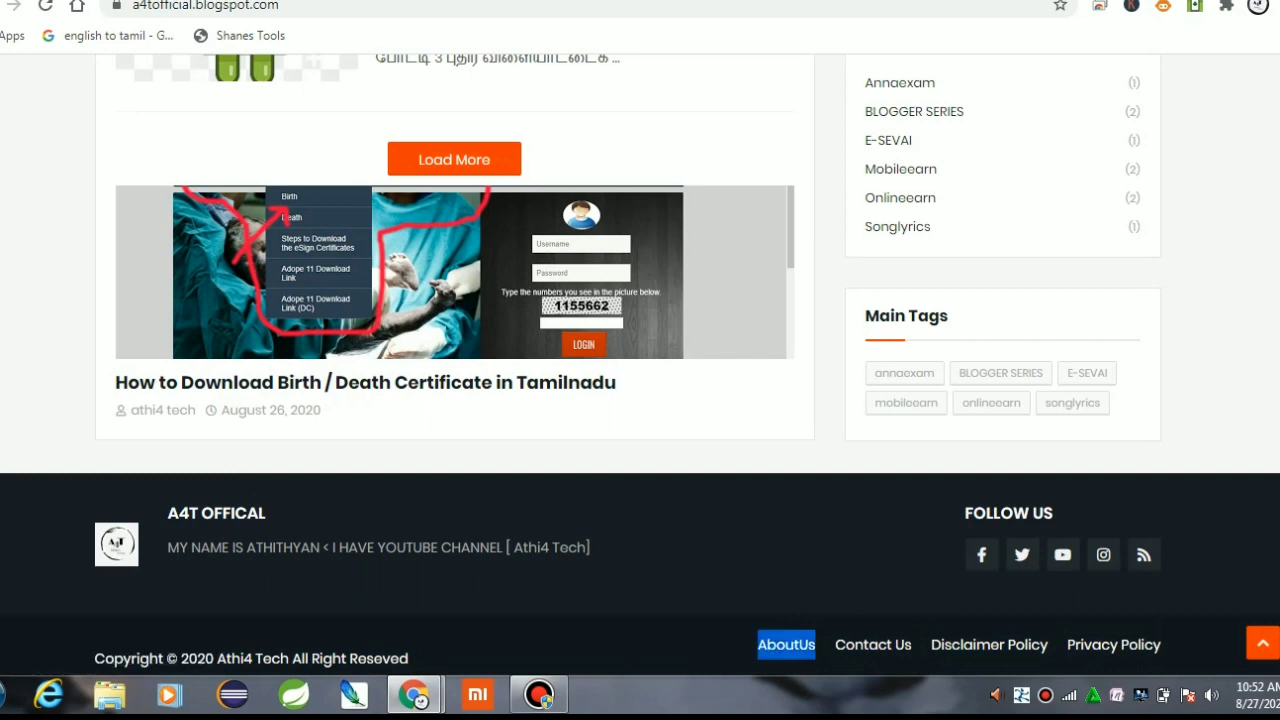
key(alt+Tab)
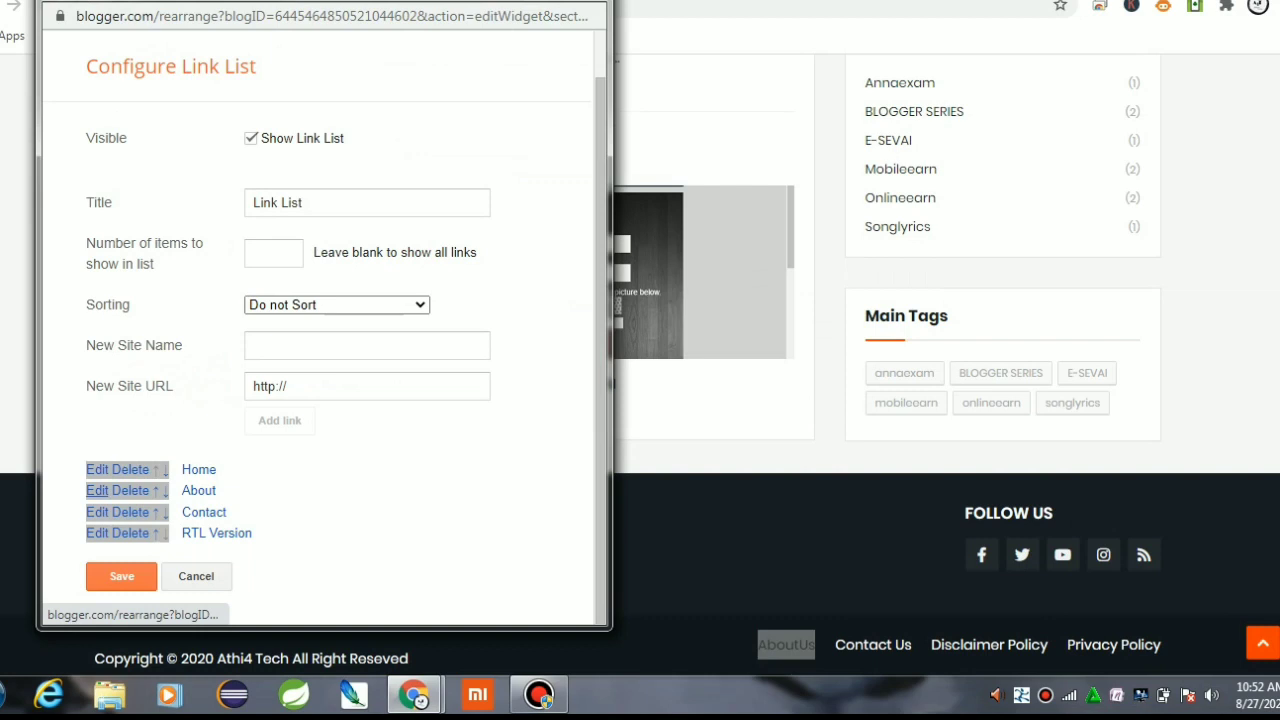
click(96, 490)
text(Us)
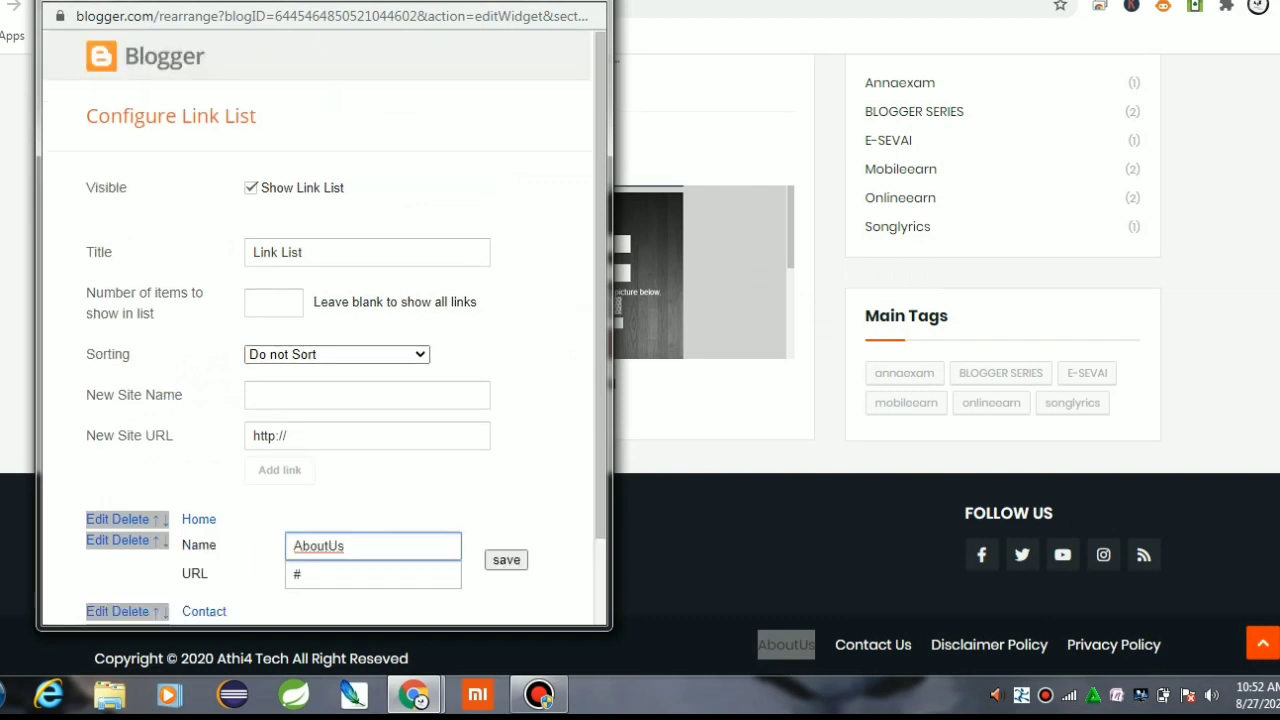
- Rename the Contact link in the Link List to Contact Us, matching the sample blog's footer
drag(914, 646, 835, 646)
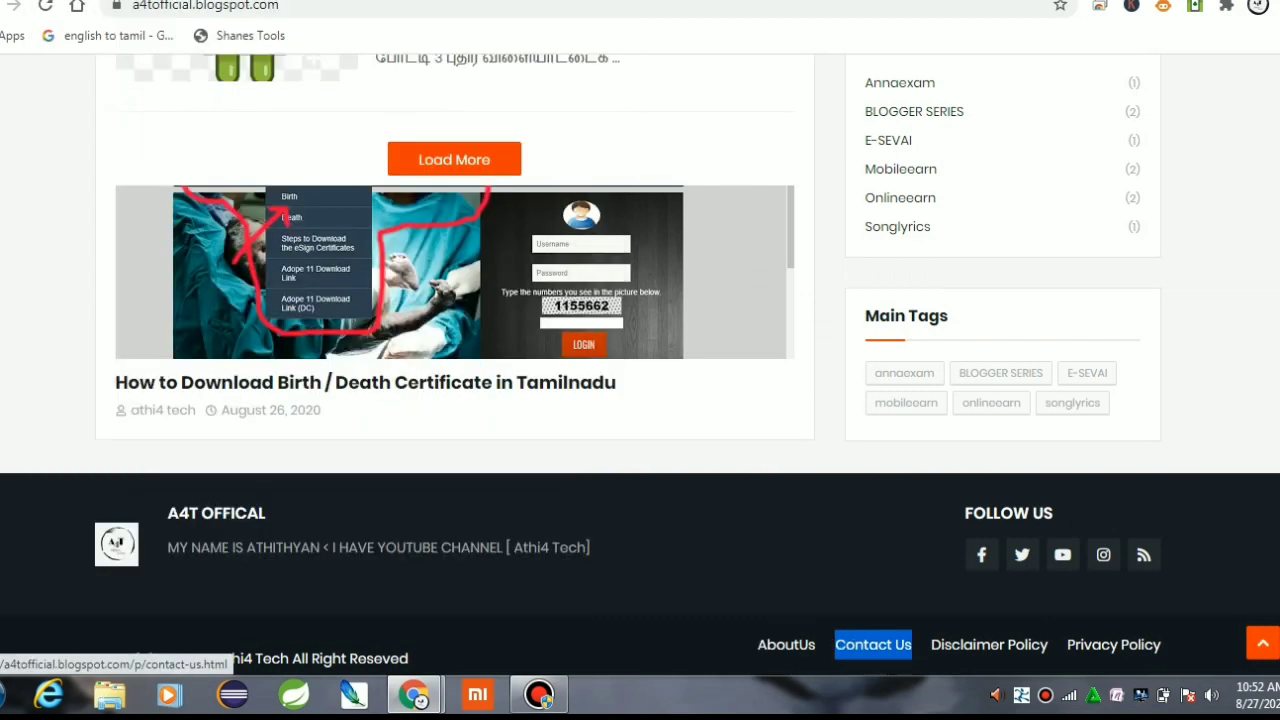
key(alt+Tab)
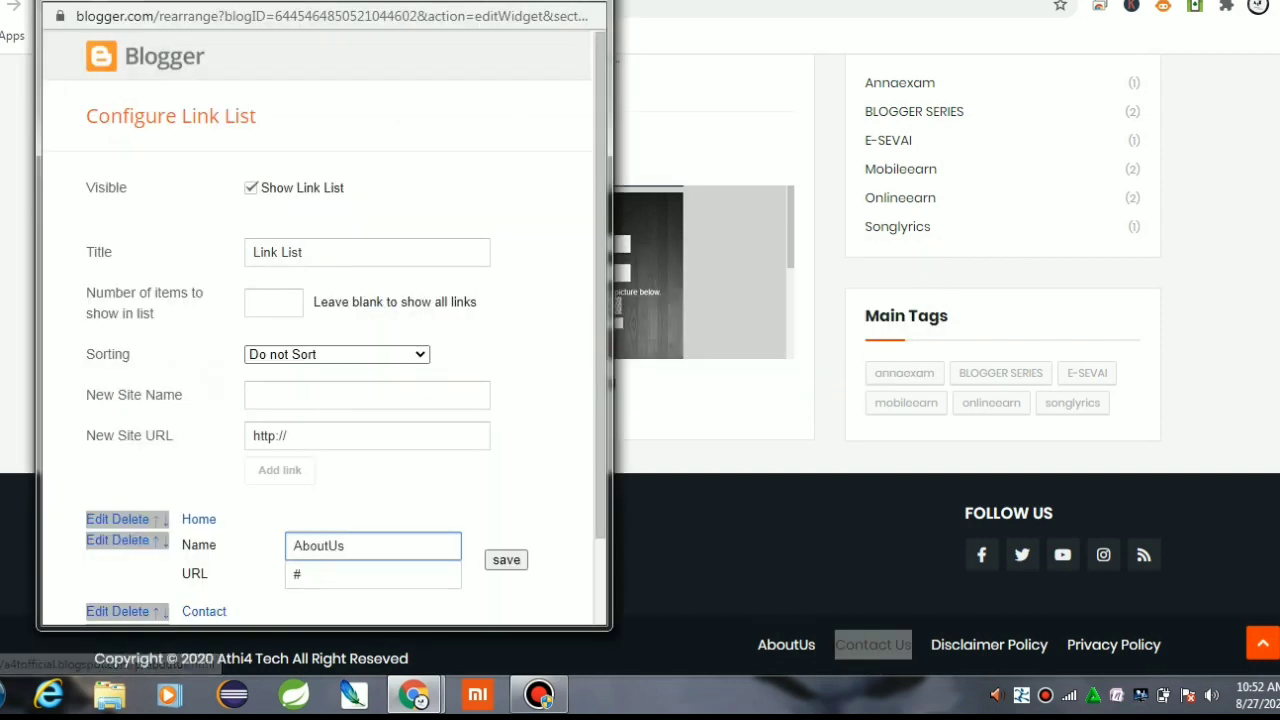
scroll(318, 400, down, 1)
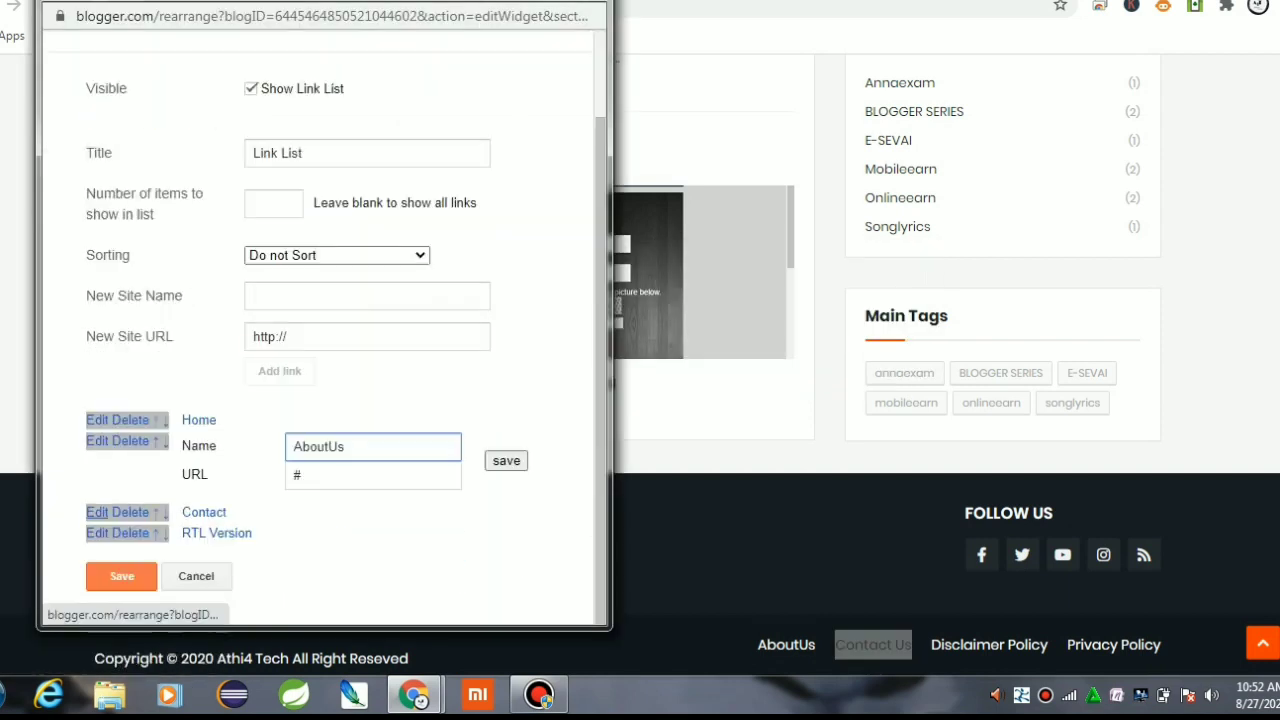
click(101, 512)
scroll(320, 330, down, 2)
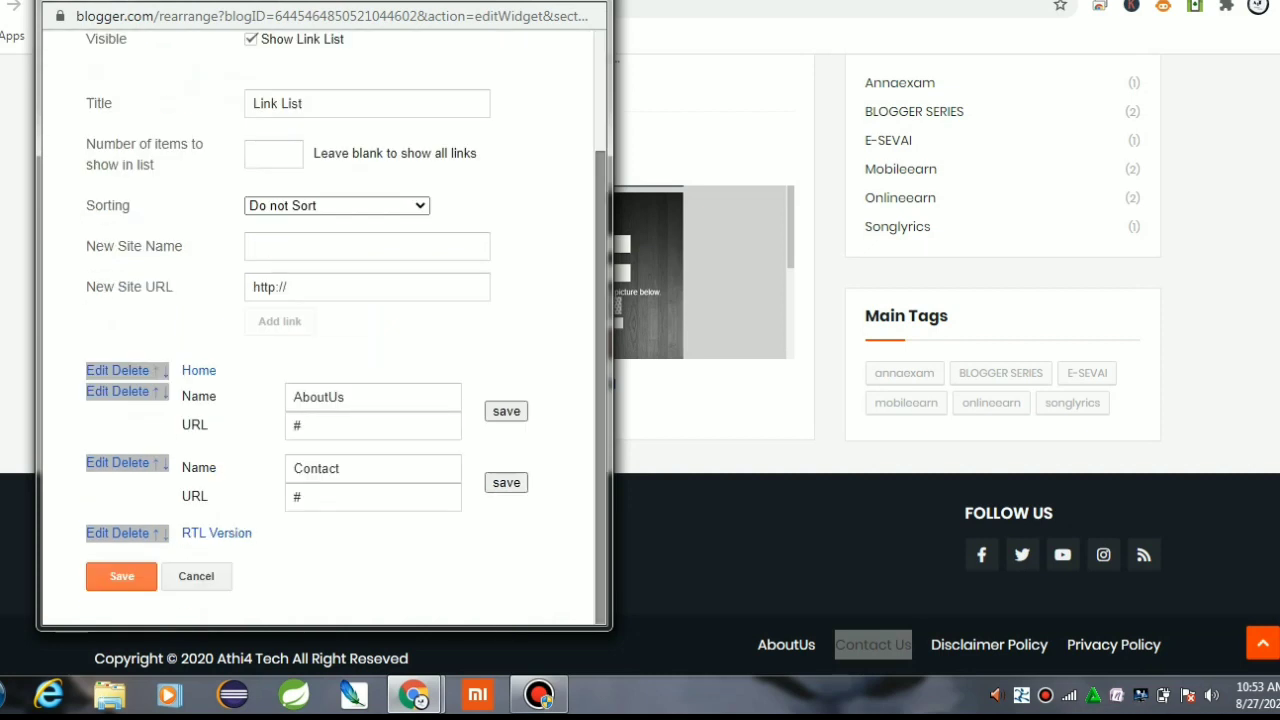
double_click(342, 469)
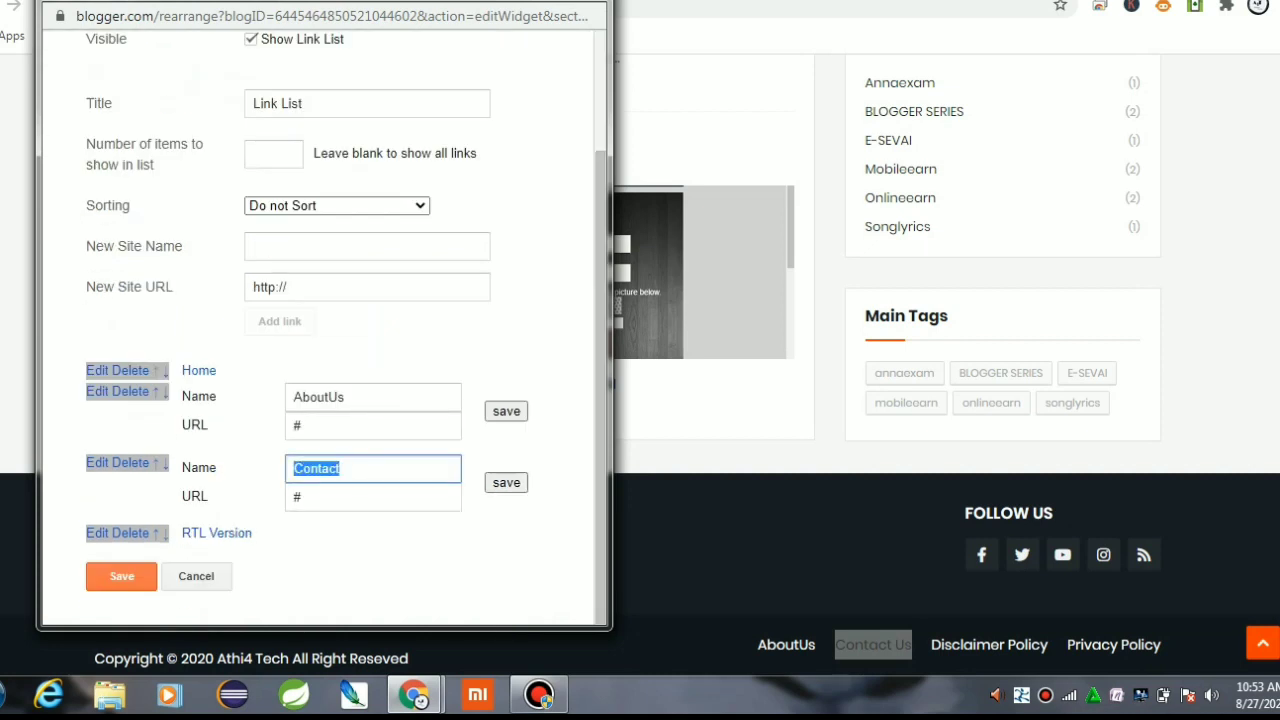
text(Contact Us)
- Rename the RTL Version link to Disclaimer Policy, using the text copied from the sample blog's footer
click(97, 533)
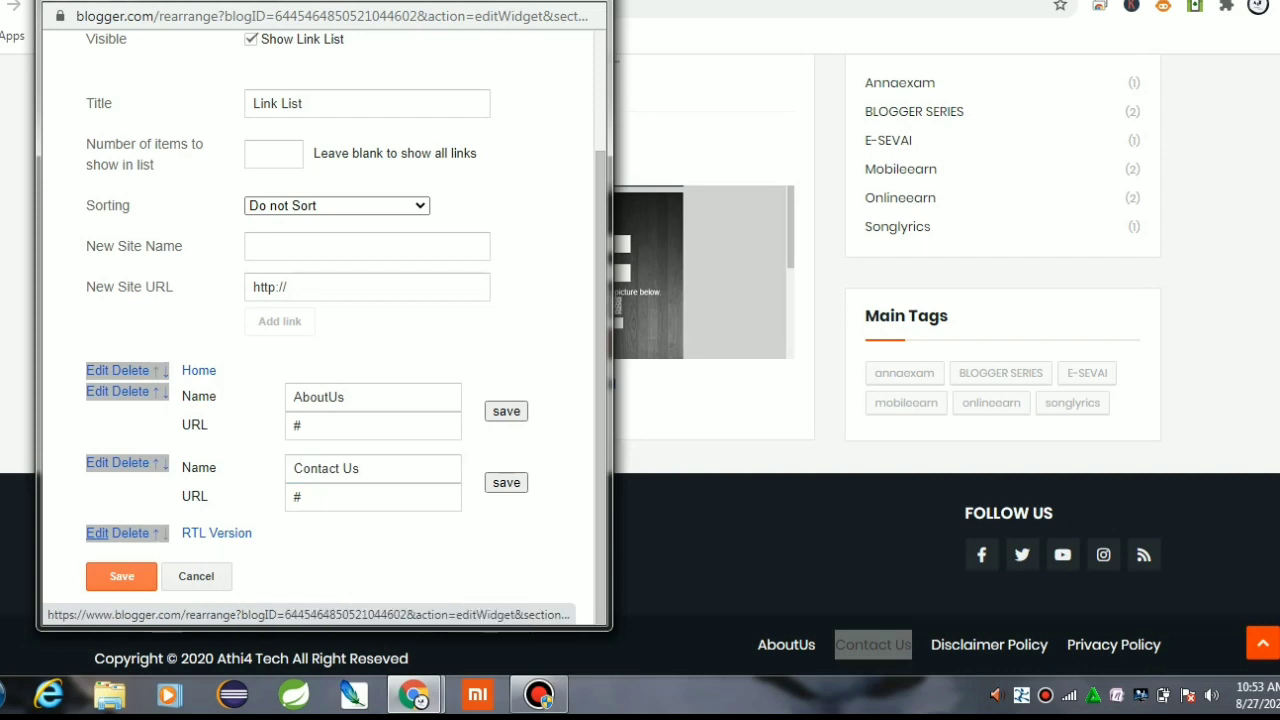
drag(1052, 646, 931, 646)
key(ctrl+c)
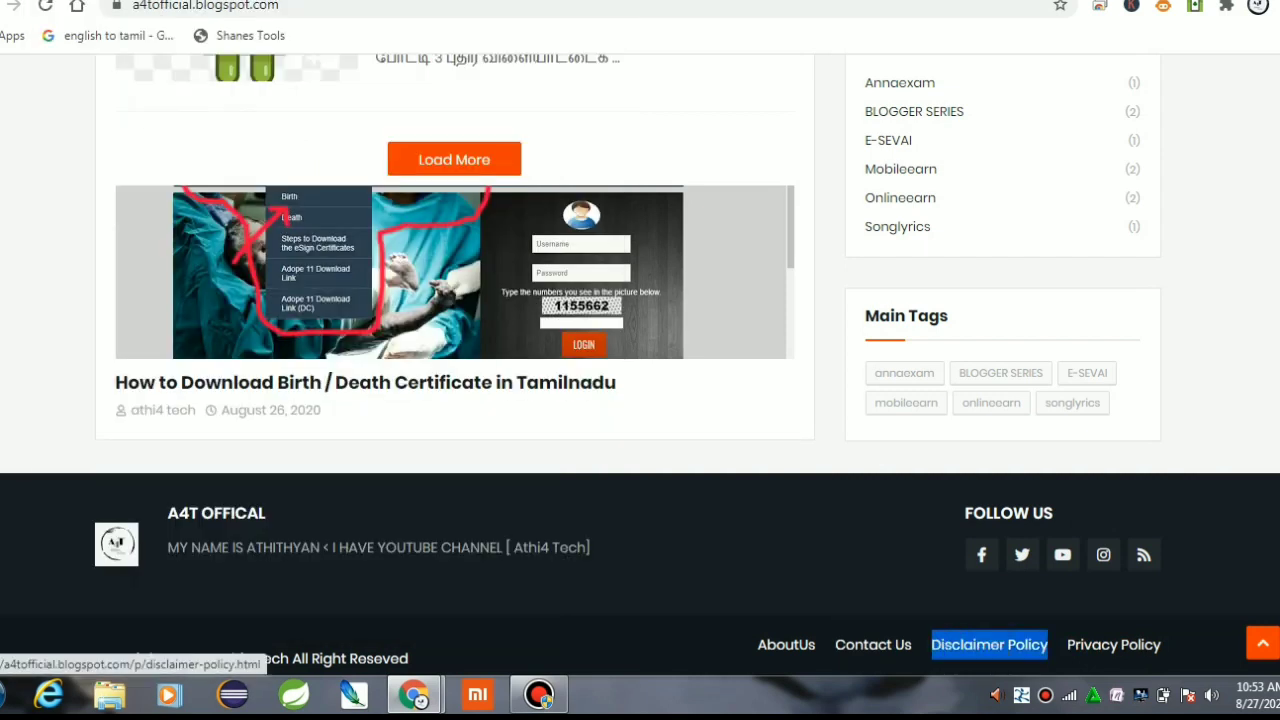
key(alt+Tab)
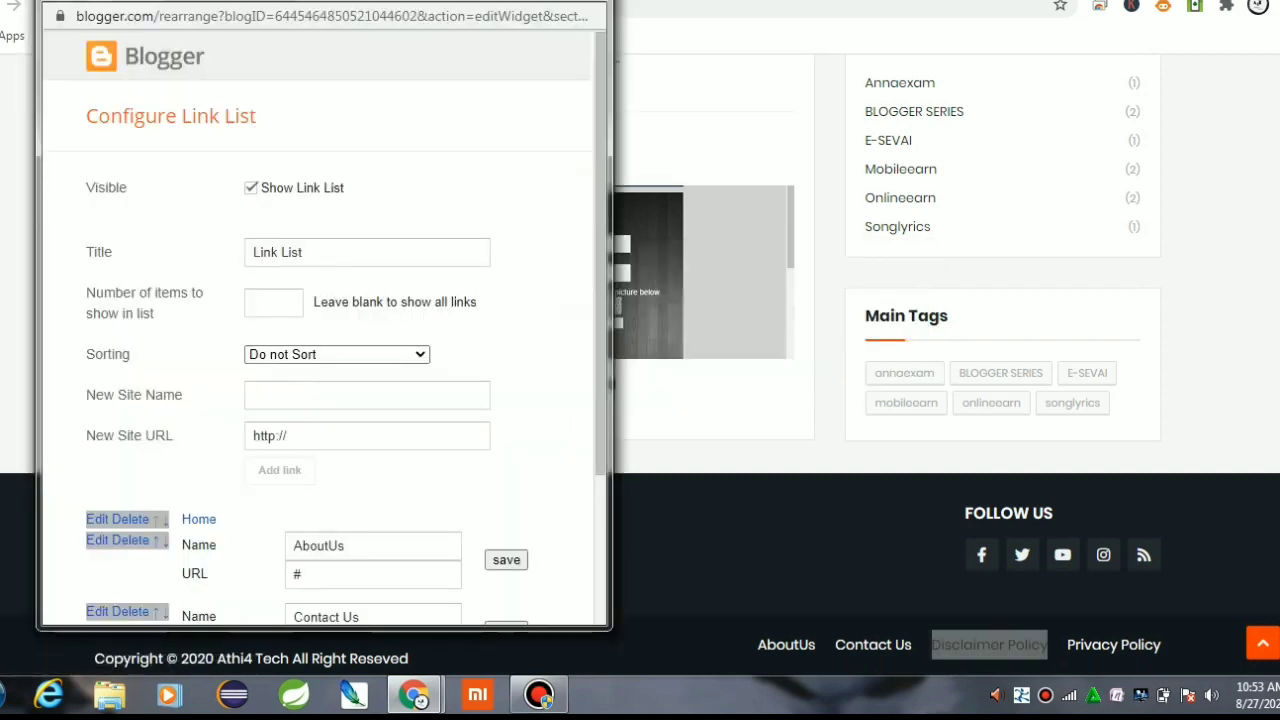
scroll(320, 400, down, 2)
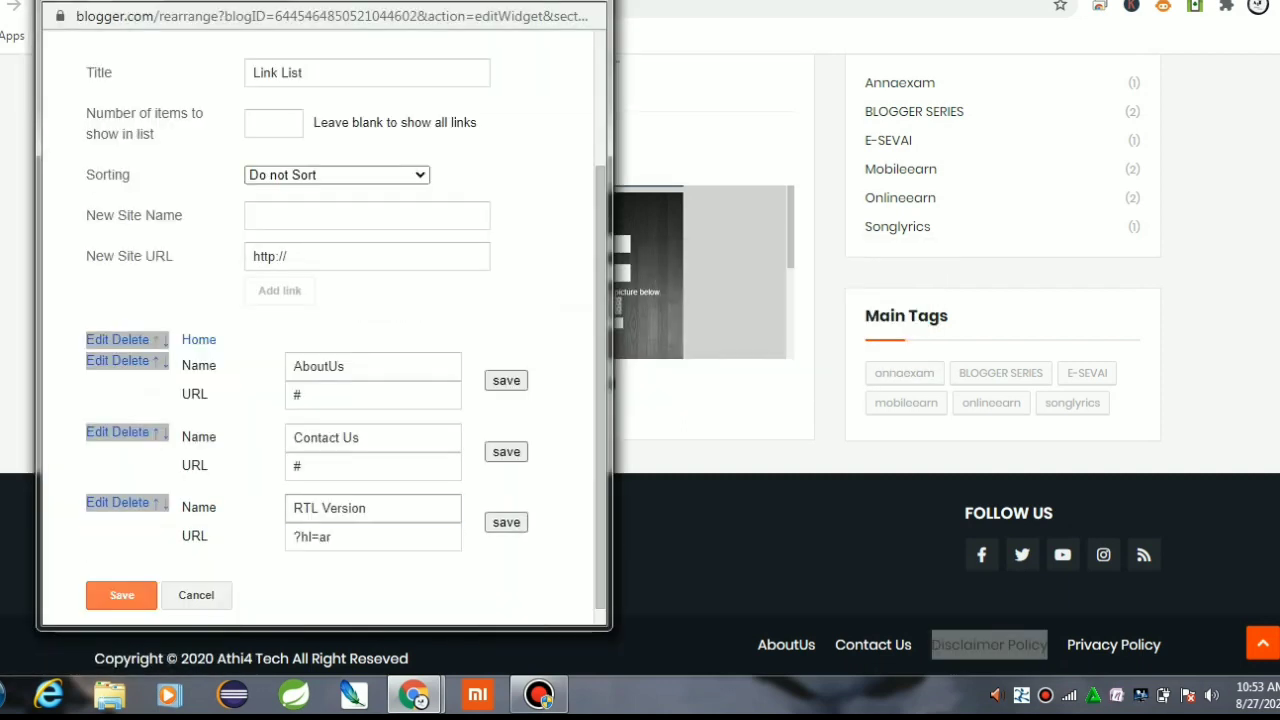
triple_click(330, 508)
key(ctrl+v)
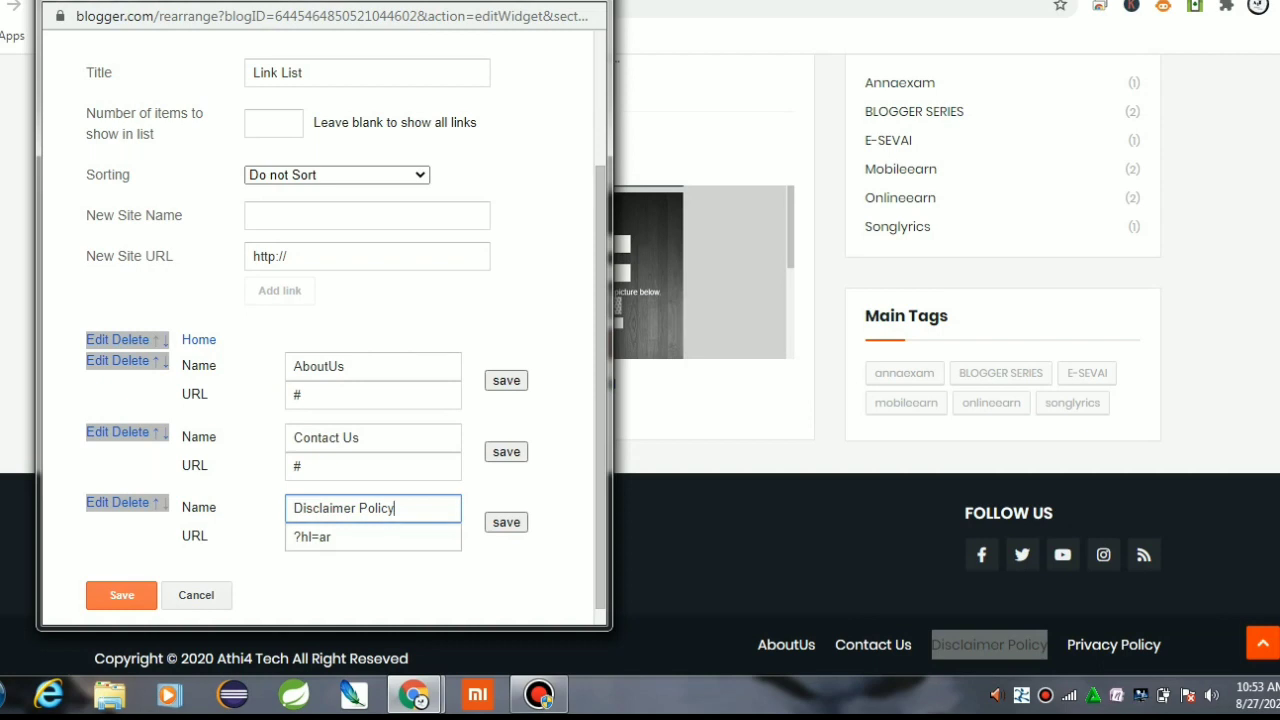
- Rename the Home link to Privacy Policy, using the text copied from the sample blog's footer
drag(1064, 642, 1145, 646)
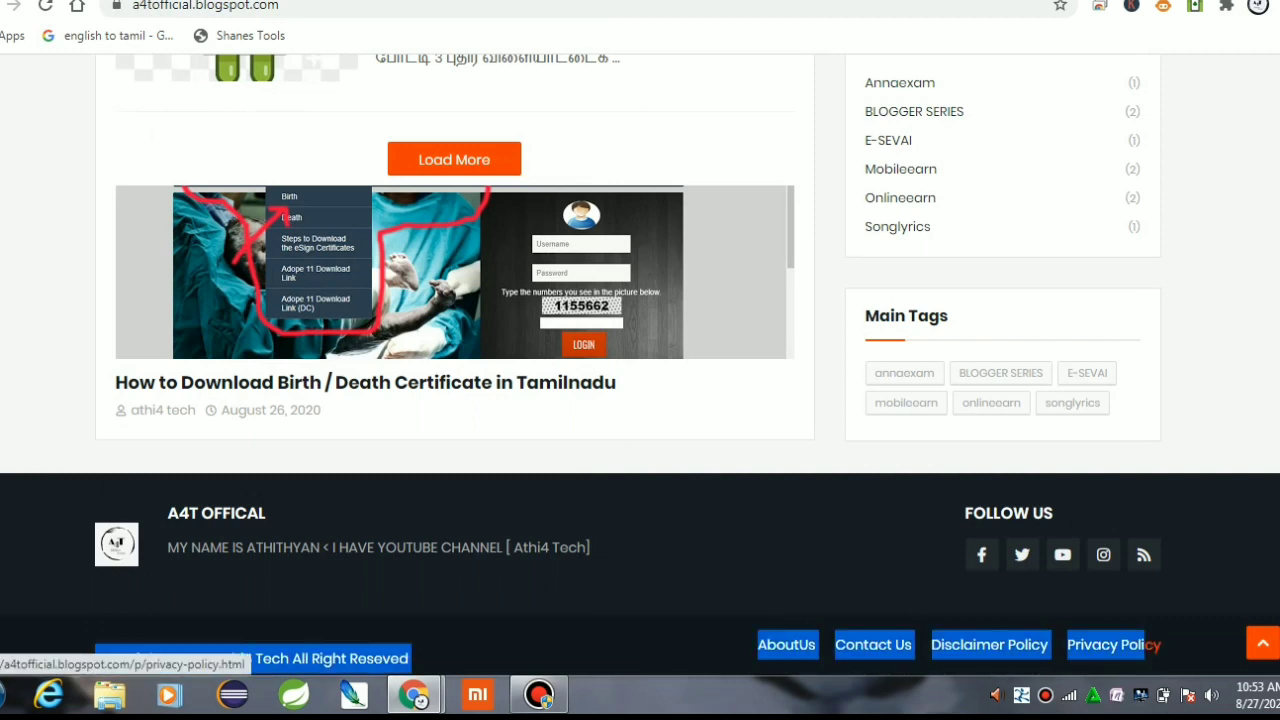
click(1110, 618)
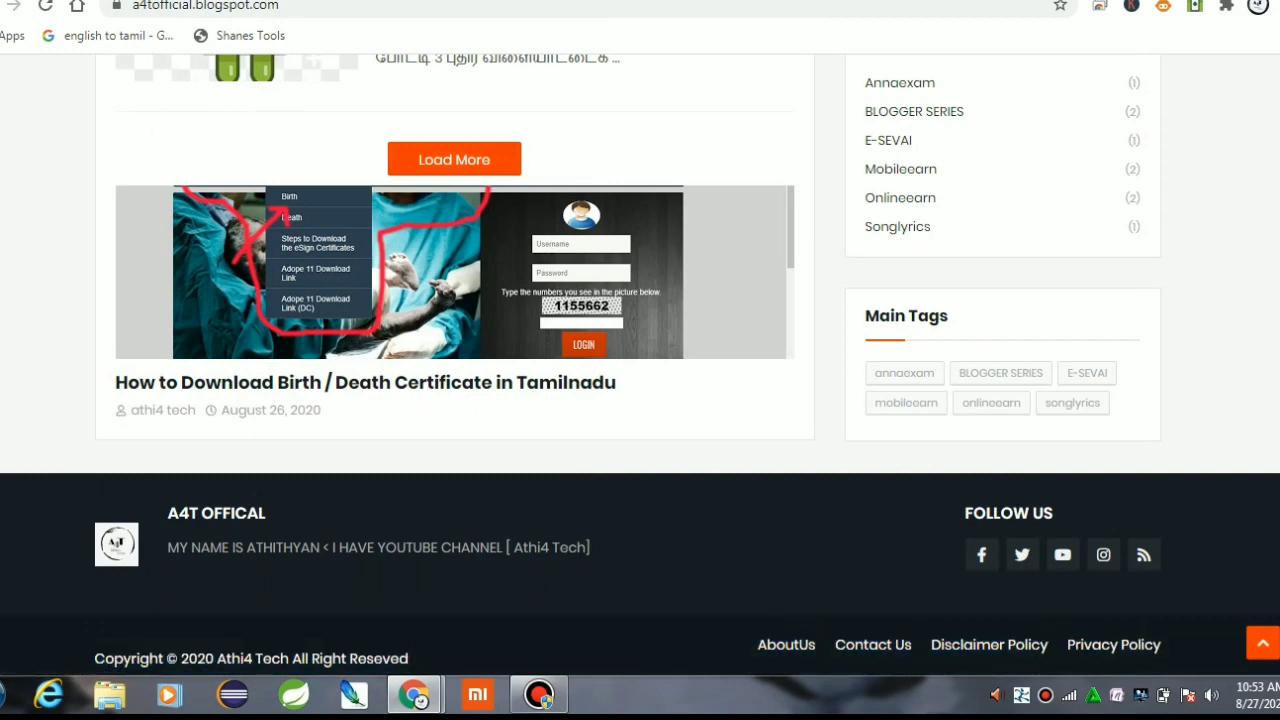
drag(1063, 645, 1158, 645)
key(ctrl+c)
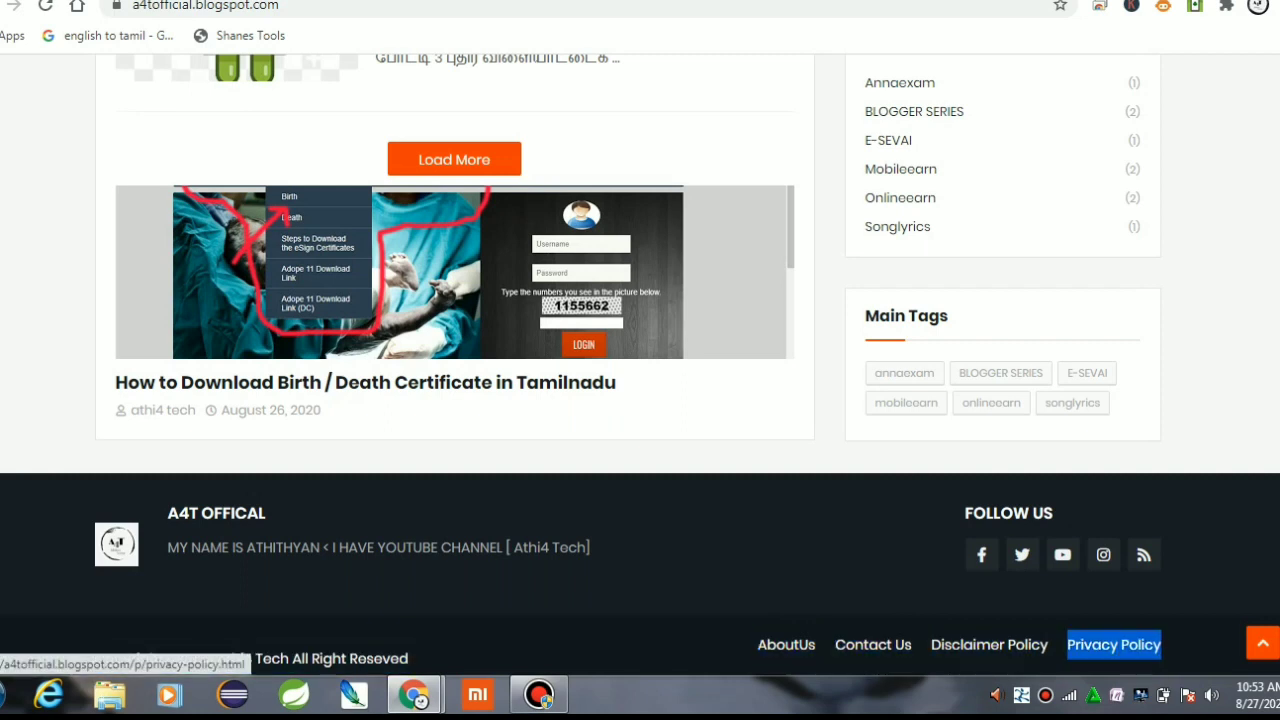
key(alt+Tab)
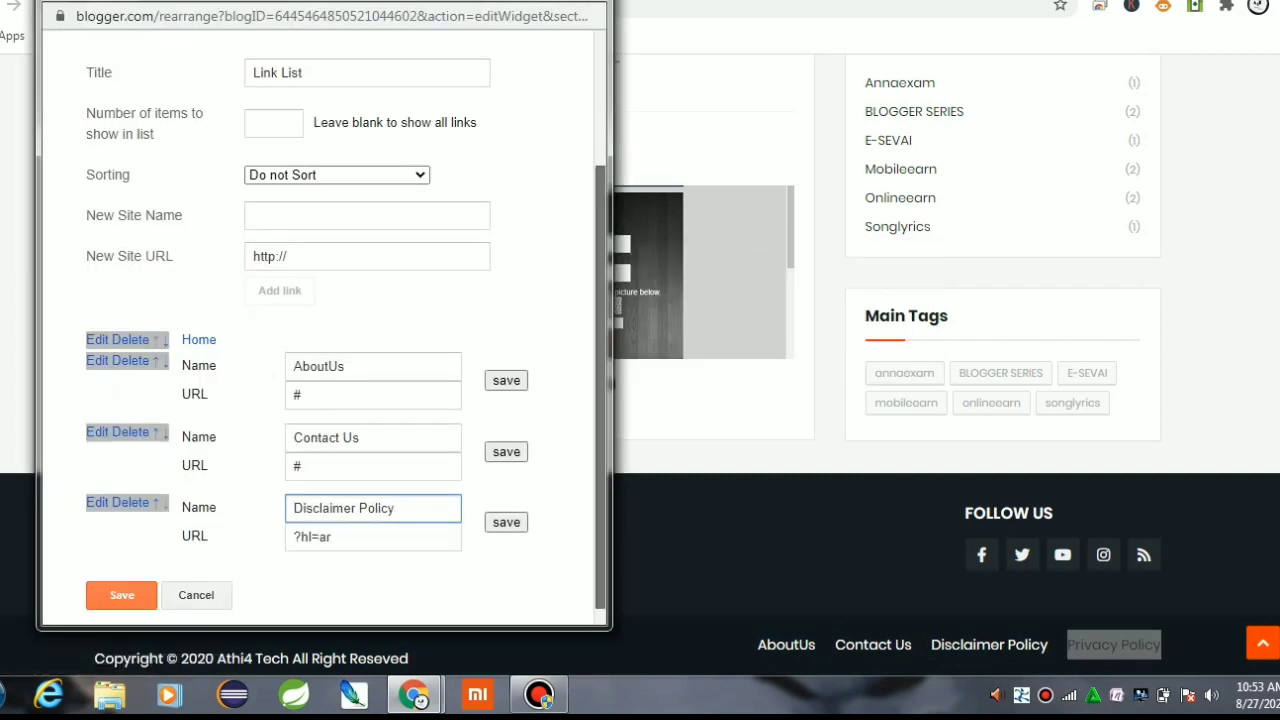
scroll(345, 331, down, 1)
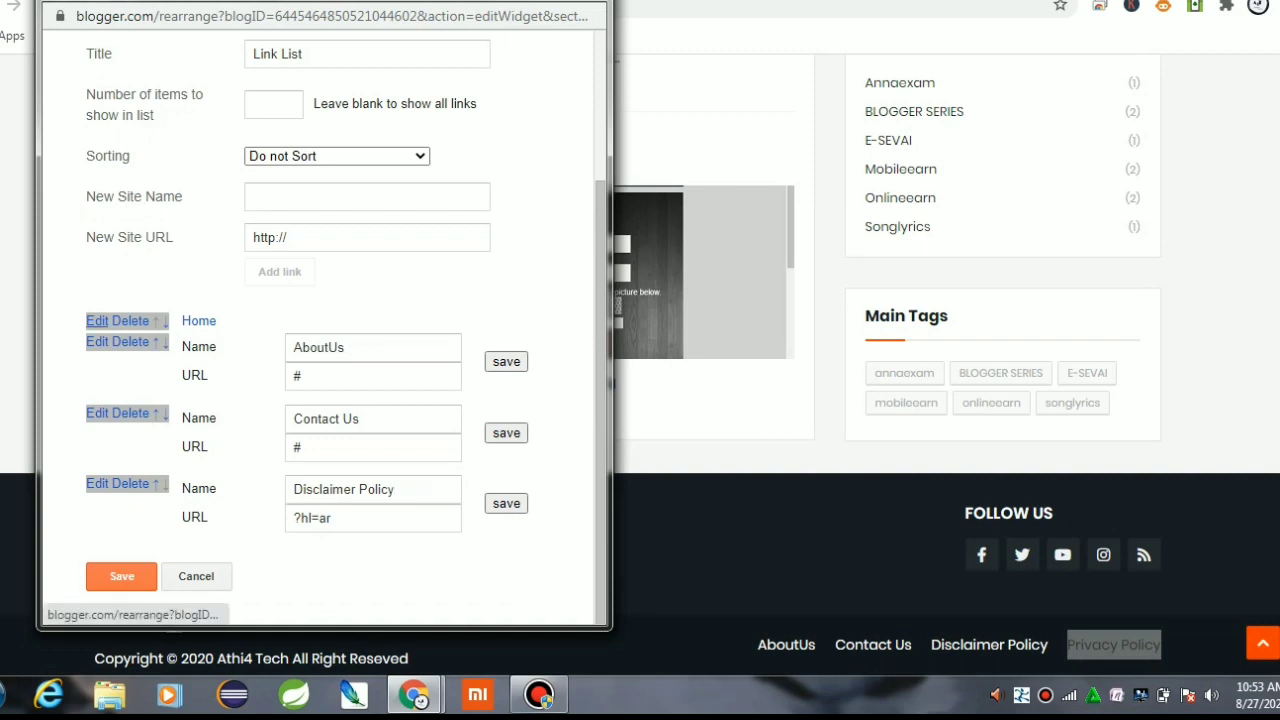
click(97, 321)
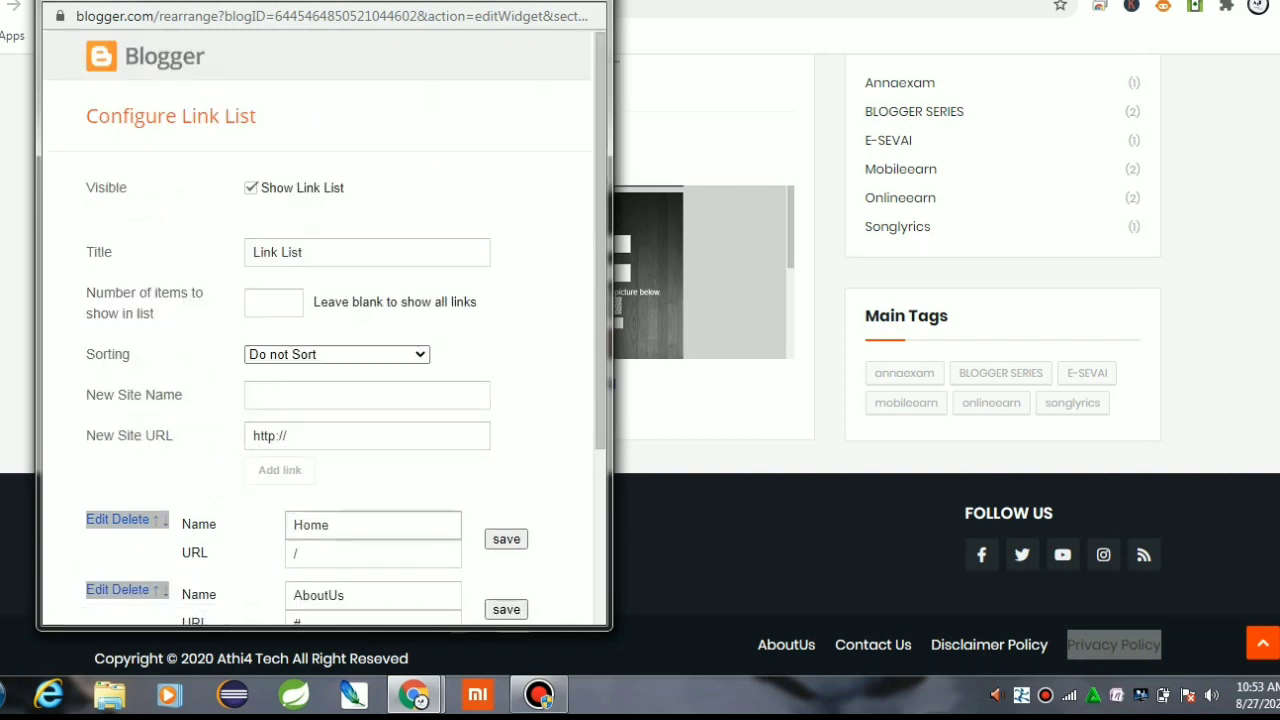
double_click(335, 525)
key(ctrl+v)
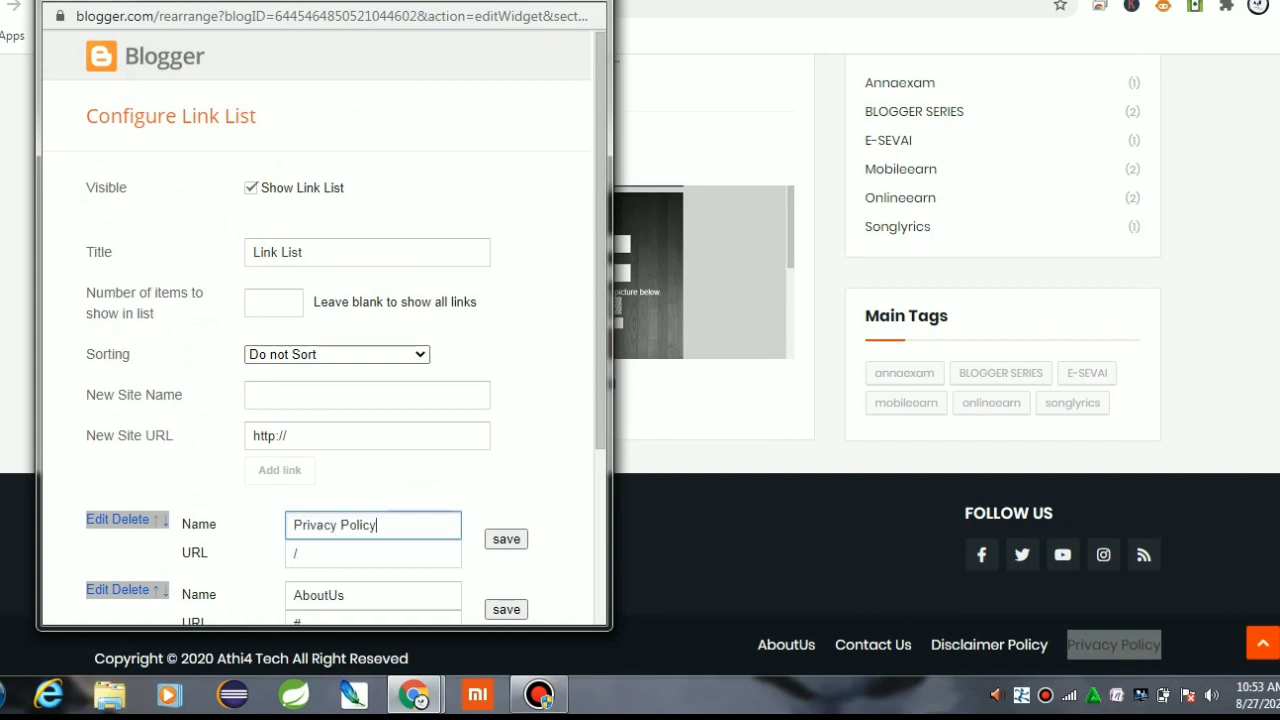
scroll(320, 330, down, 4)
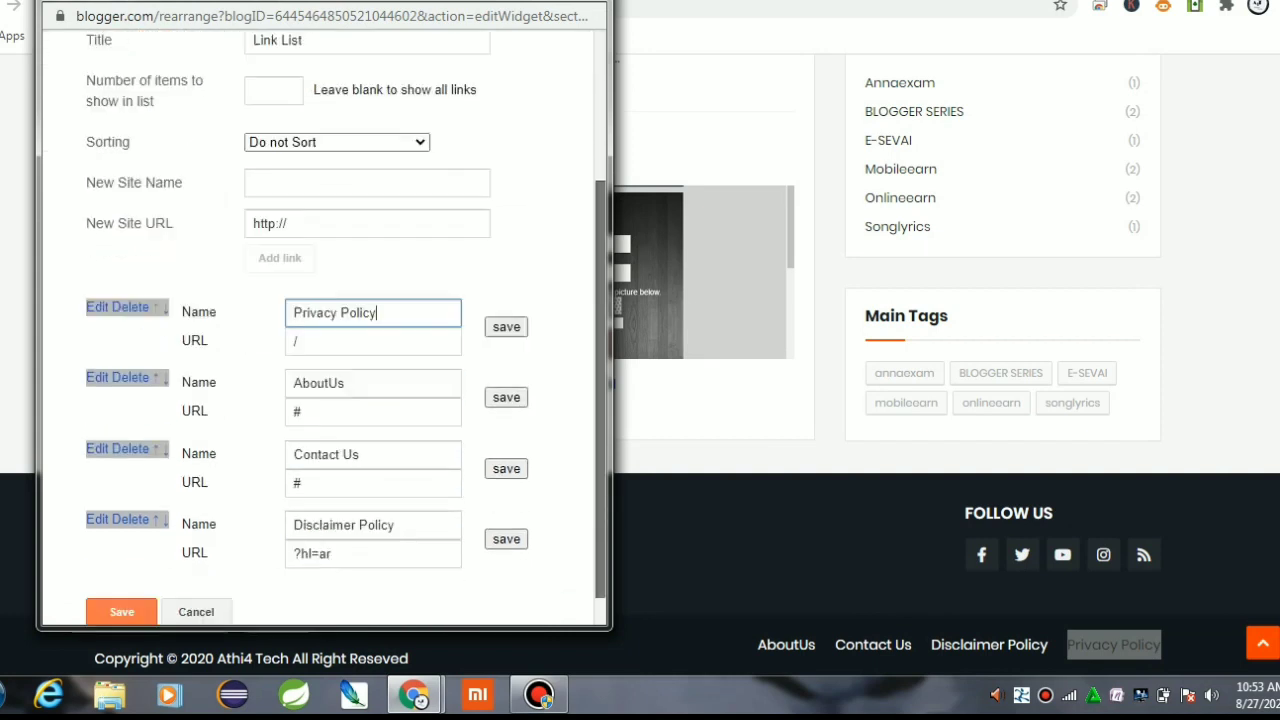
- Clear the Disclaimer Policy link's URL and save the edited Disclaimer Policy, Contact Us, AboutUs and Privacy Policy entries
click(326, 547)
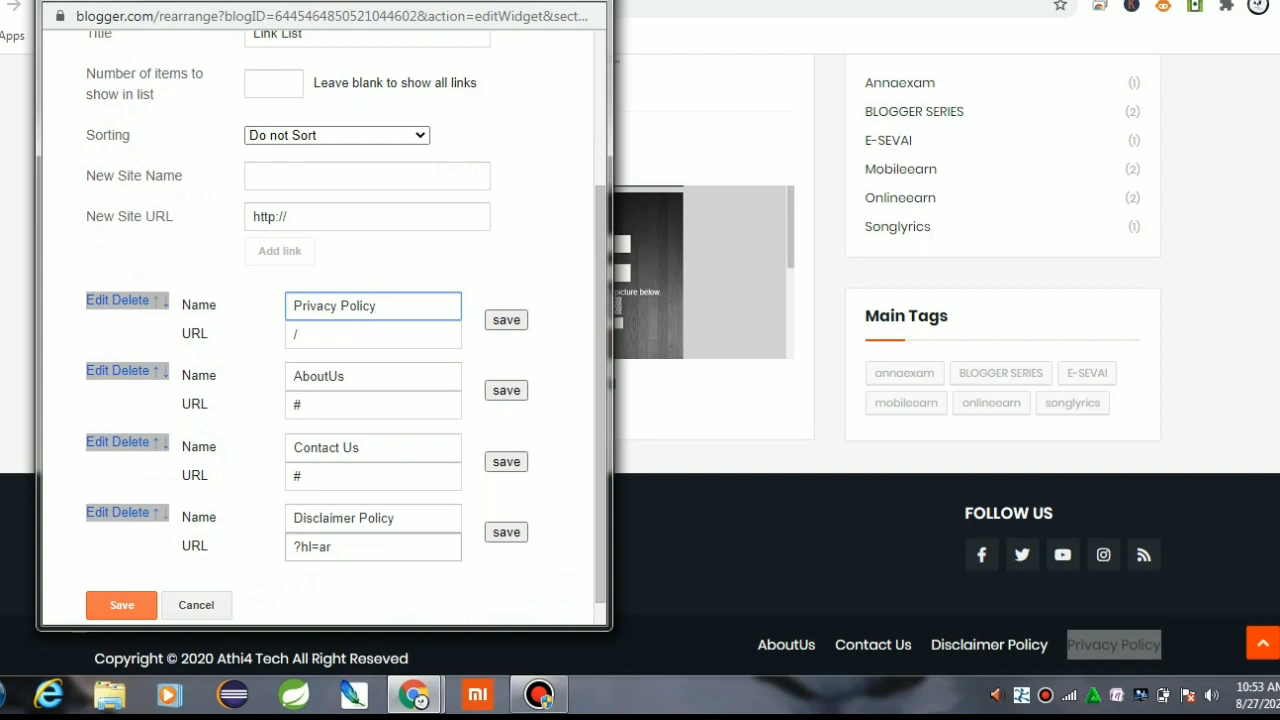
key(ctrl+a)
key(BackSpace)
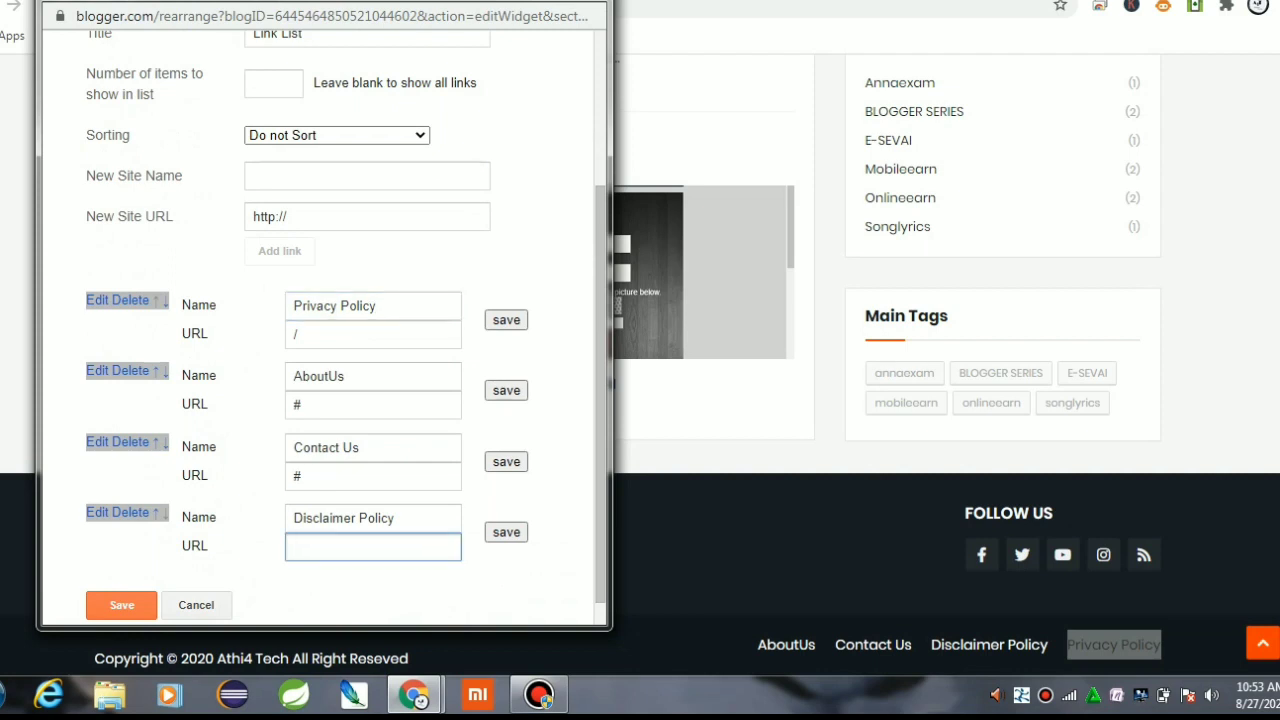
click(506, 532)
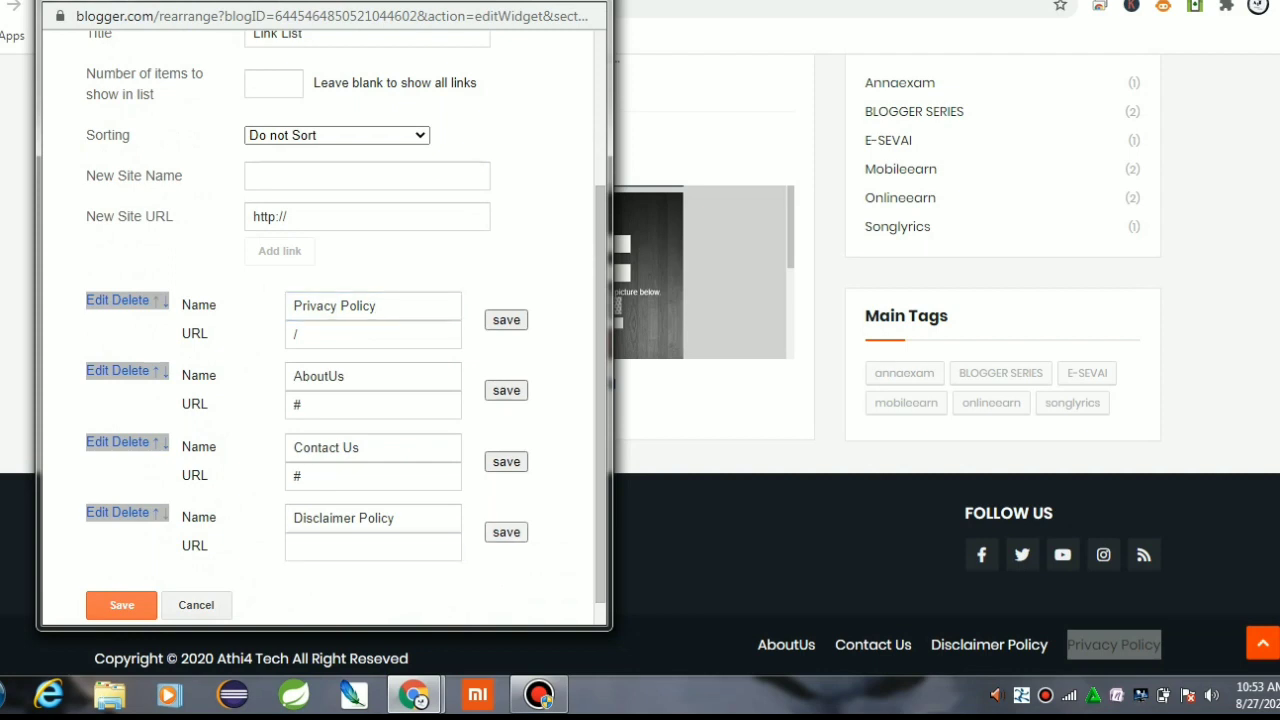
click(506, 503)
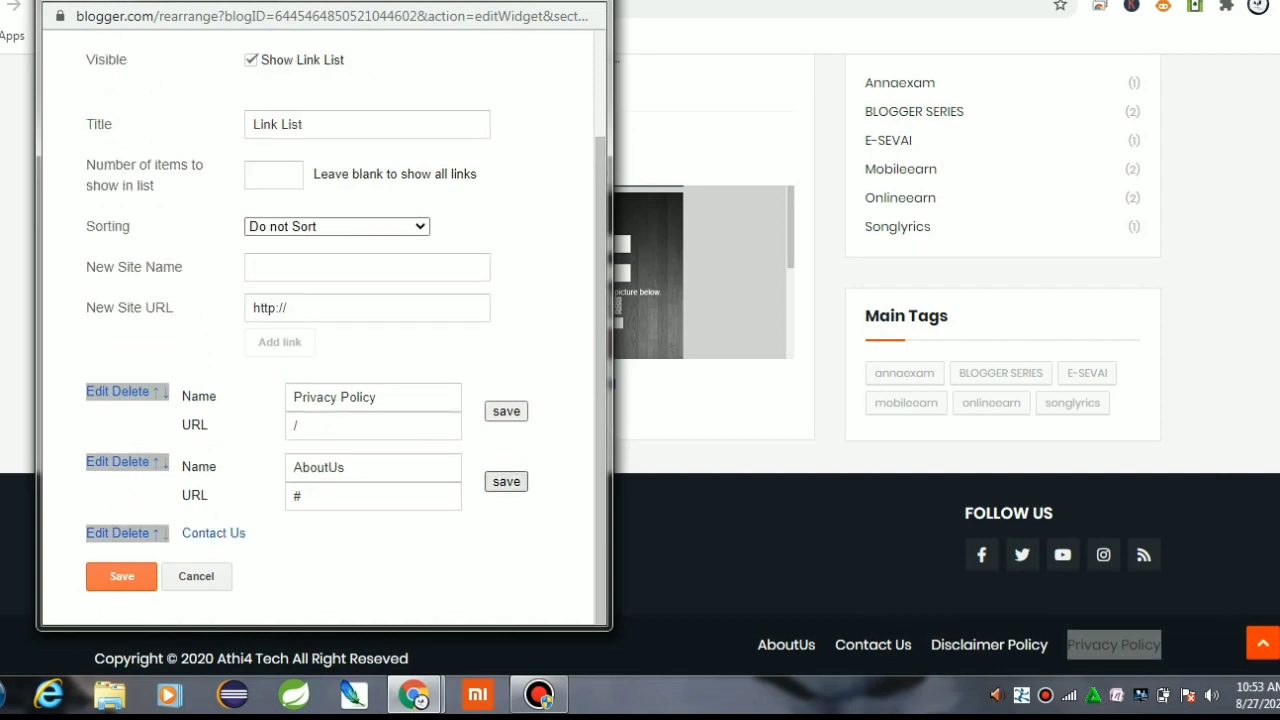
click(506, 481)
click(506, 460)
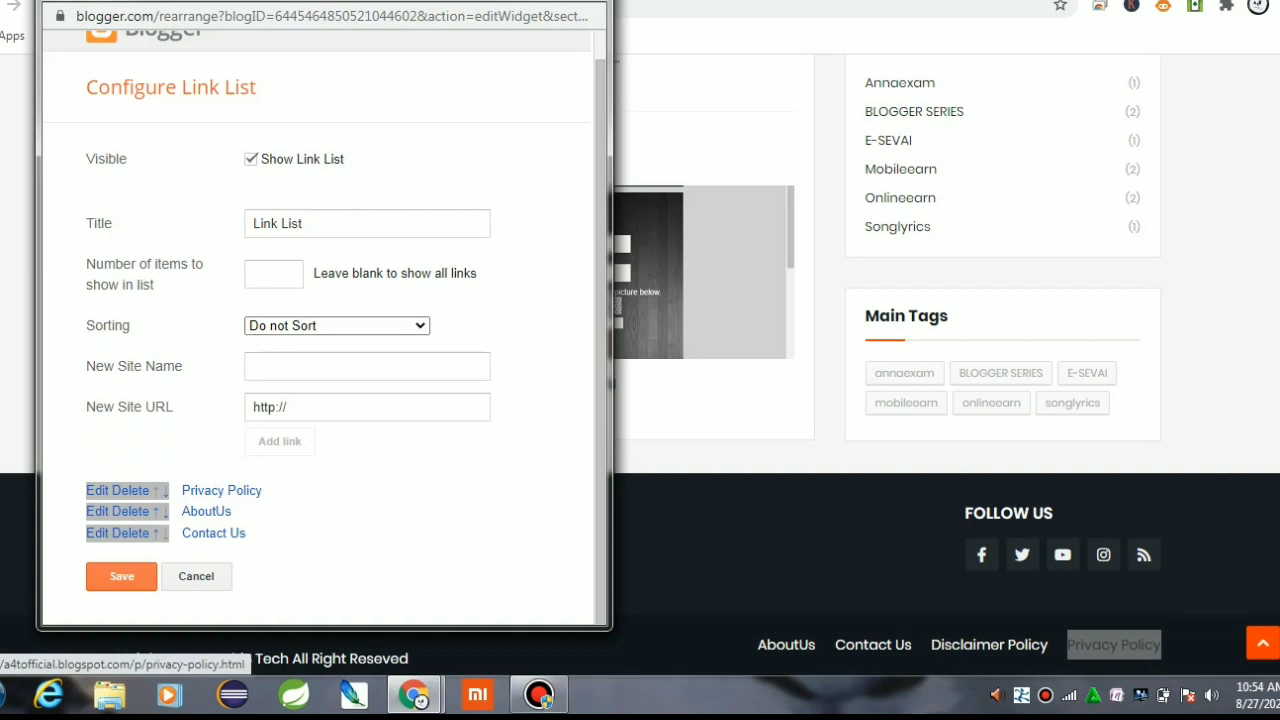
- Add a new link named Disclaimer Policy to the Link List, using the text copied from the sample blog's footer
drag(927, 645, 1048, 646)
key(ctrl+c)
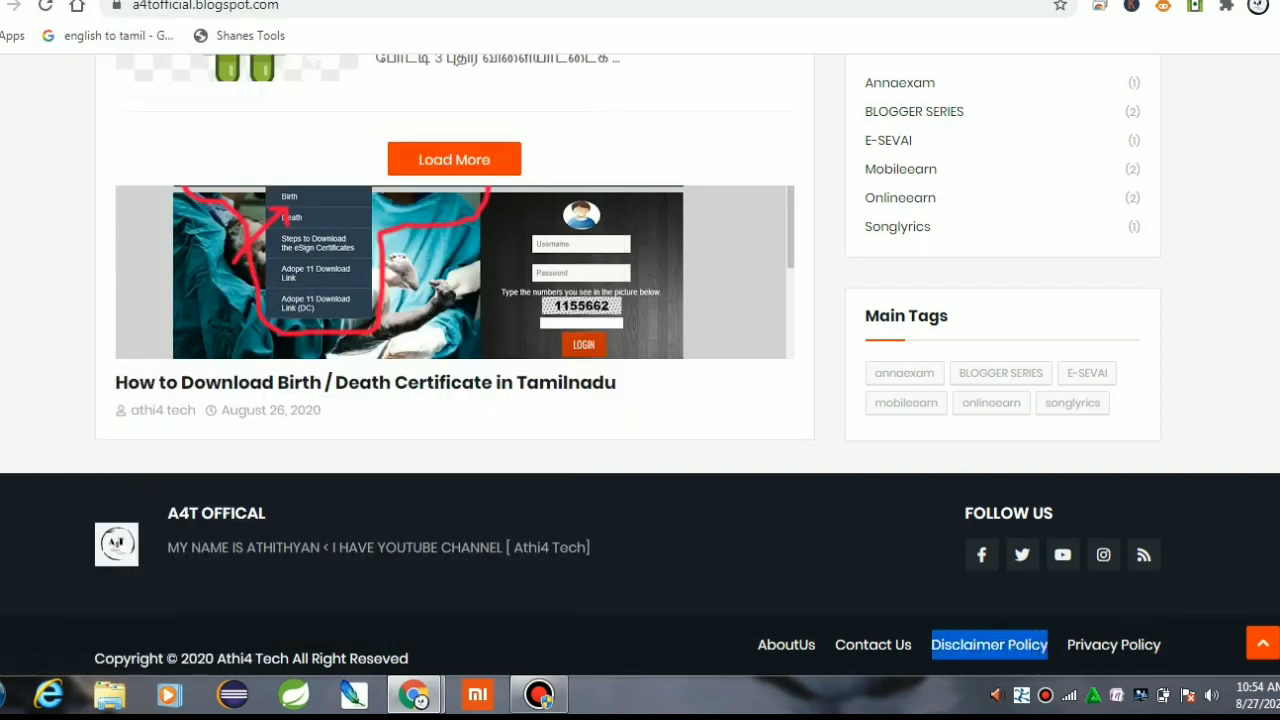
key(alt+Tab)
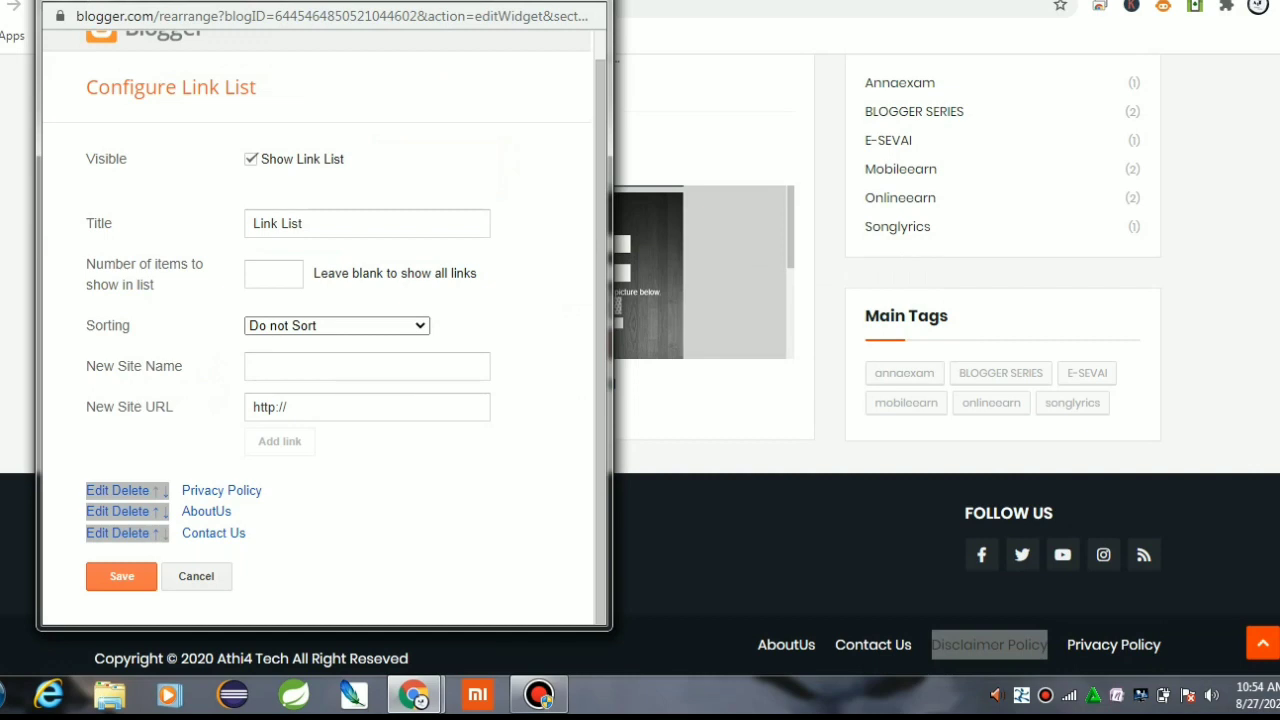
click(367, 366)
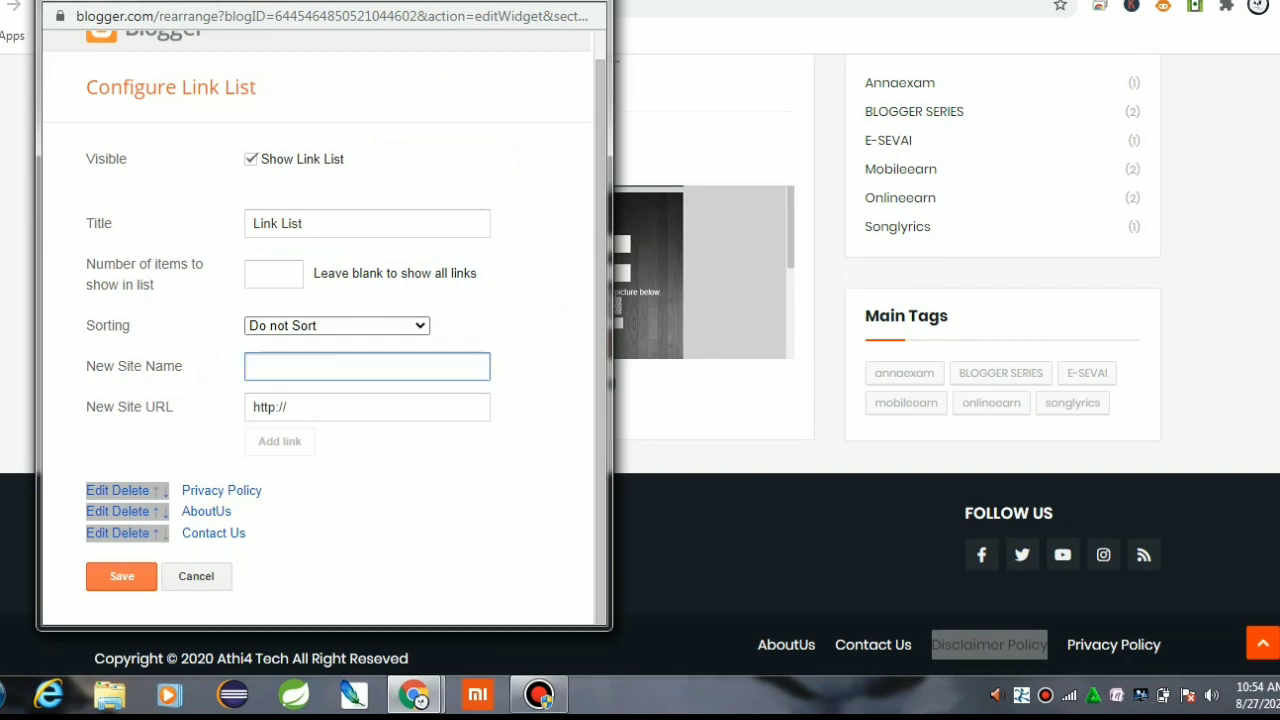
key(ctrl+v)
click(279, 441)
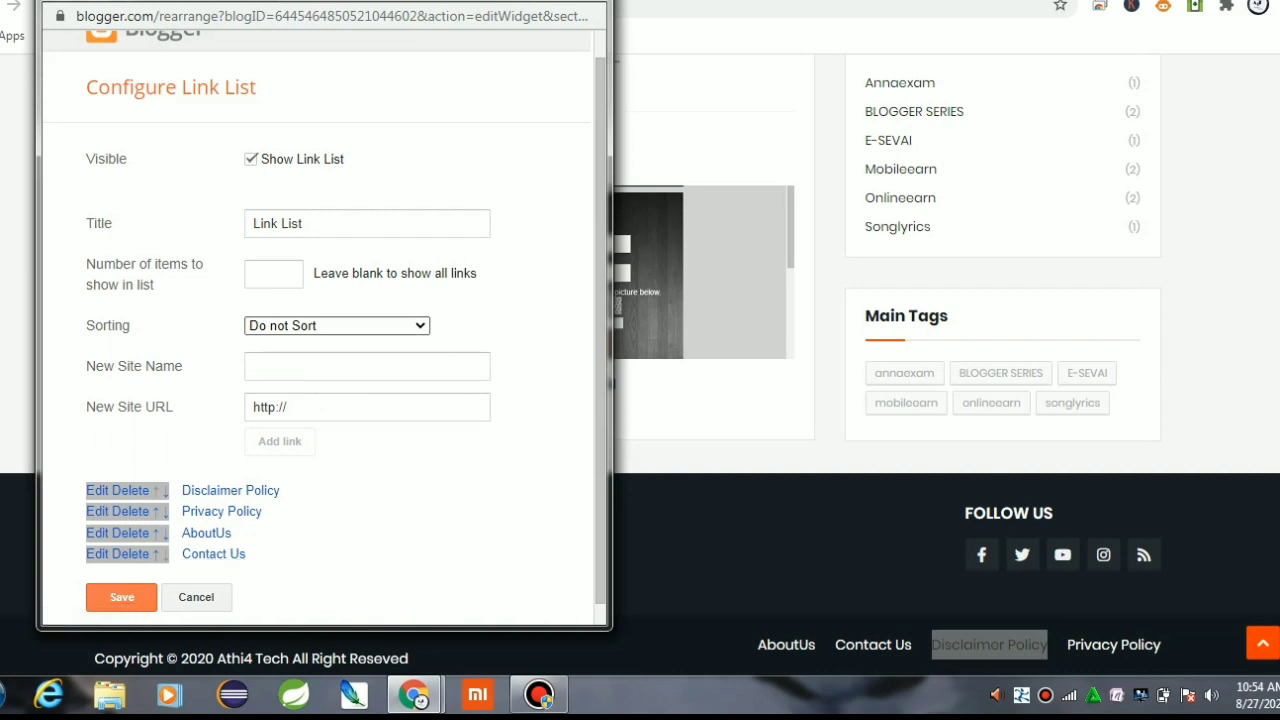
- Set the Link List sorting to Sort Alphabetically and save the gadget
click(337, 326)
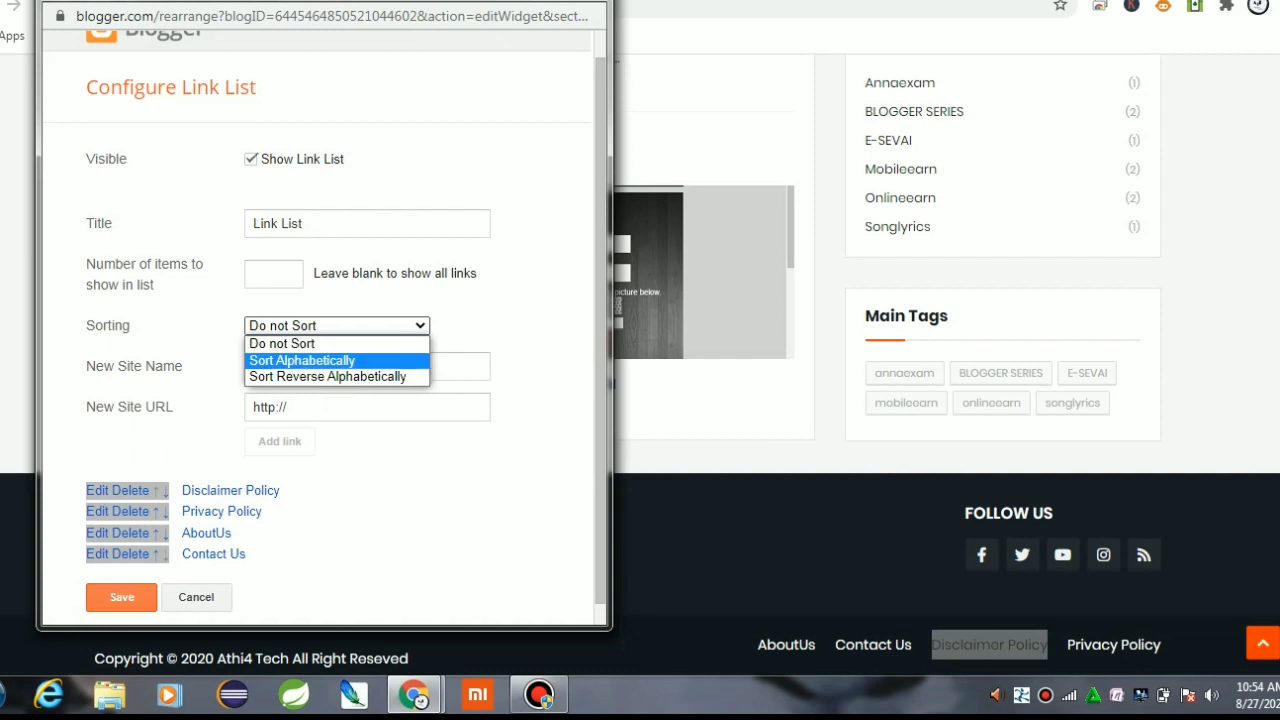
click(302, 361)
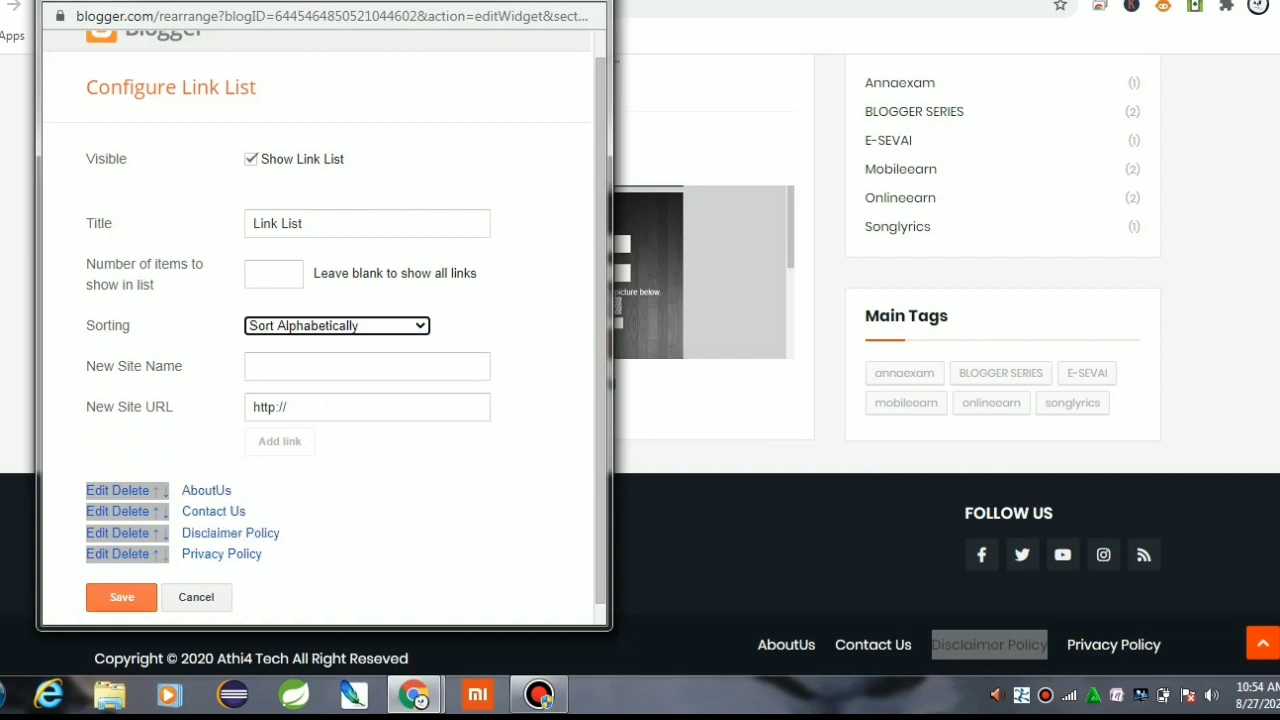
click(121, 597)
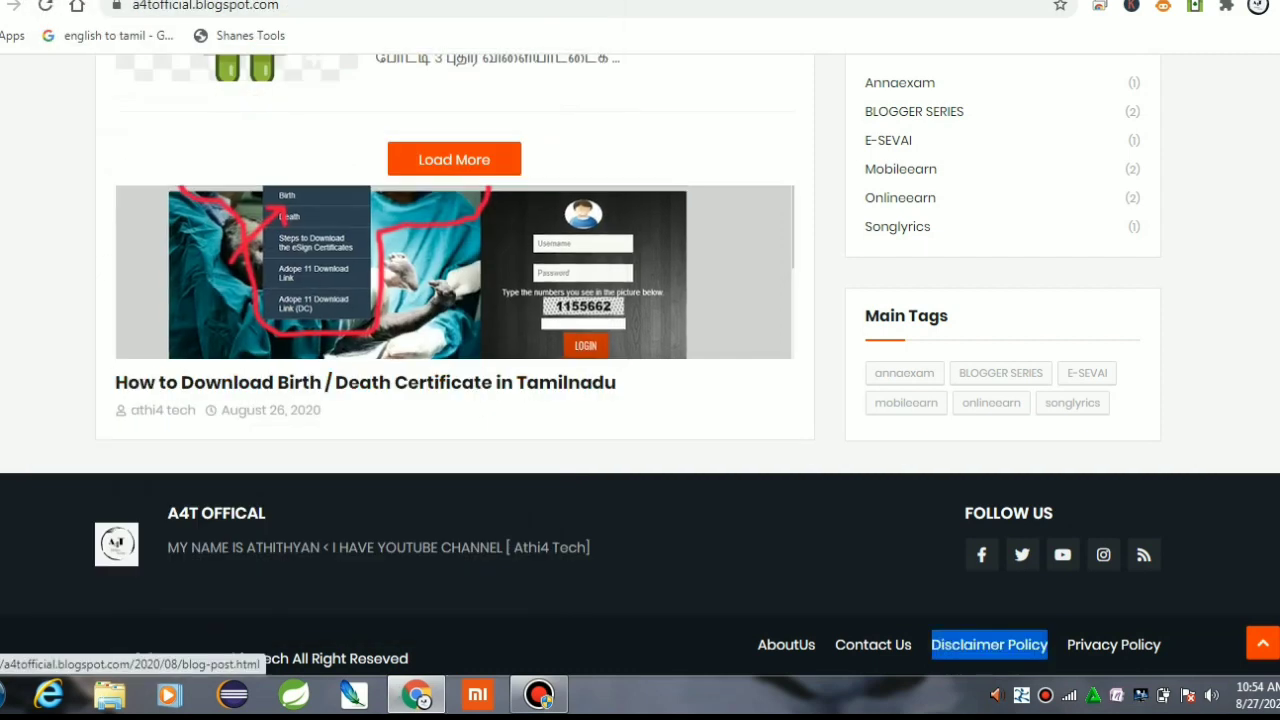
- Reload the blog being edited and examine its footer links and the Design by credit line
key(ctrl+Tab)
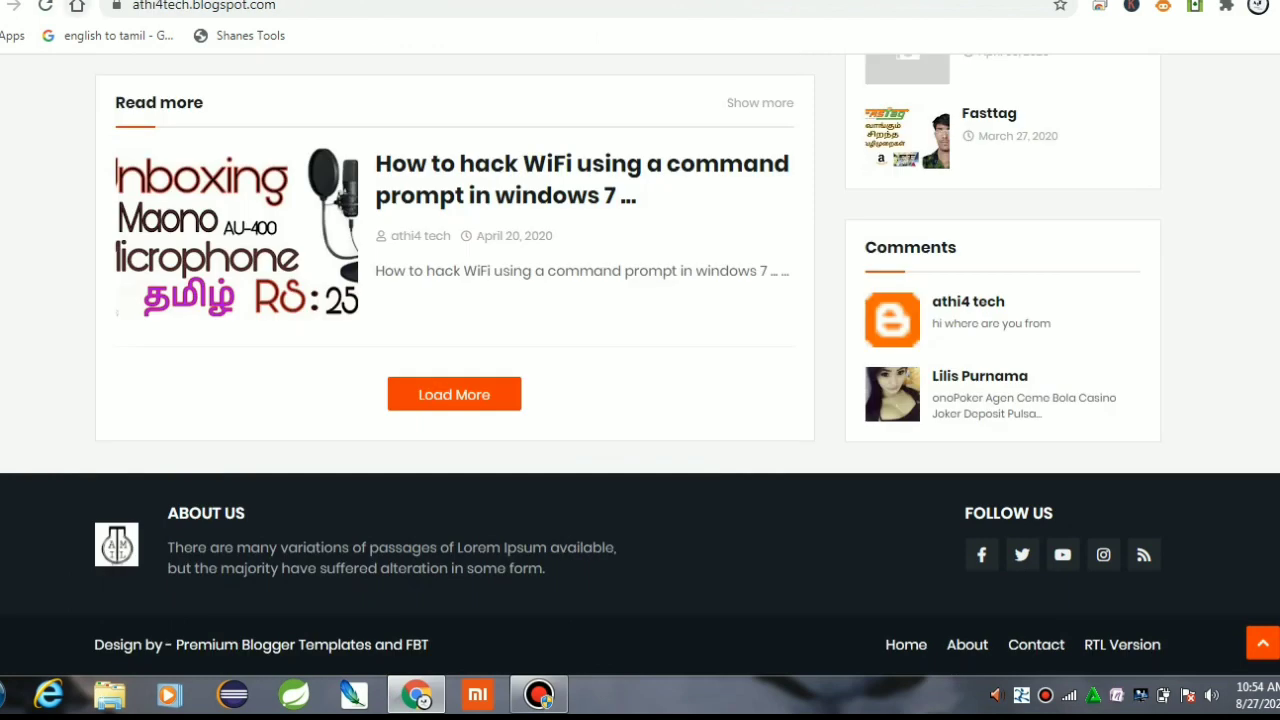
click(45, 5)
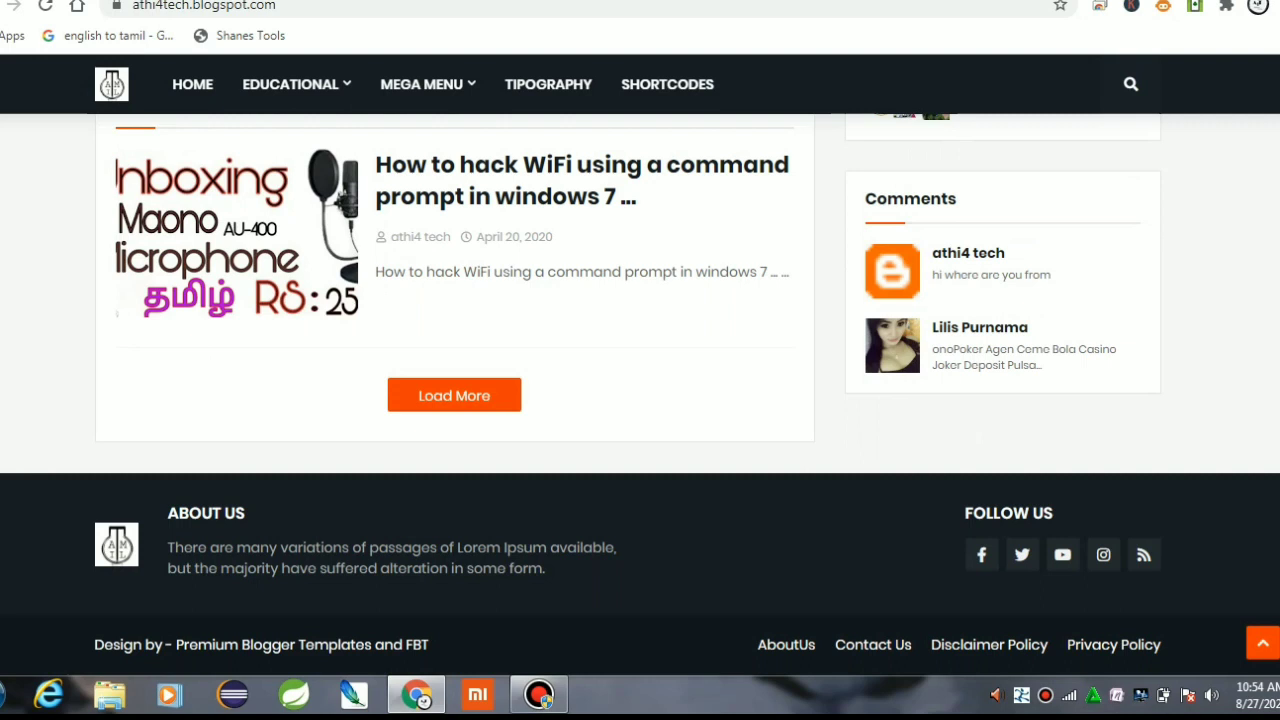
drag(94, 645, 432, 646)
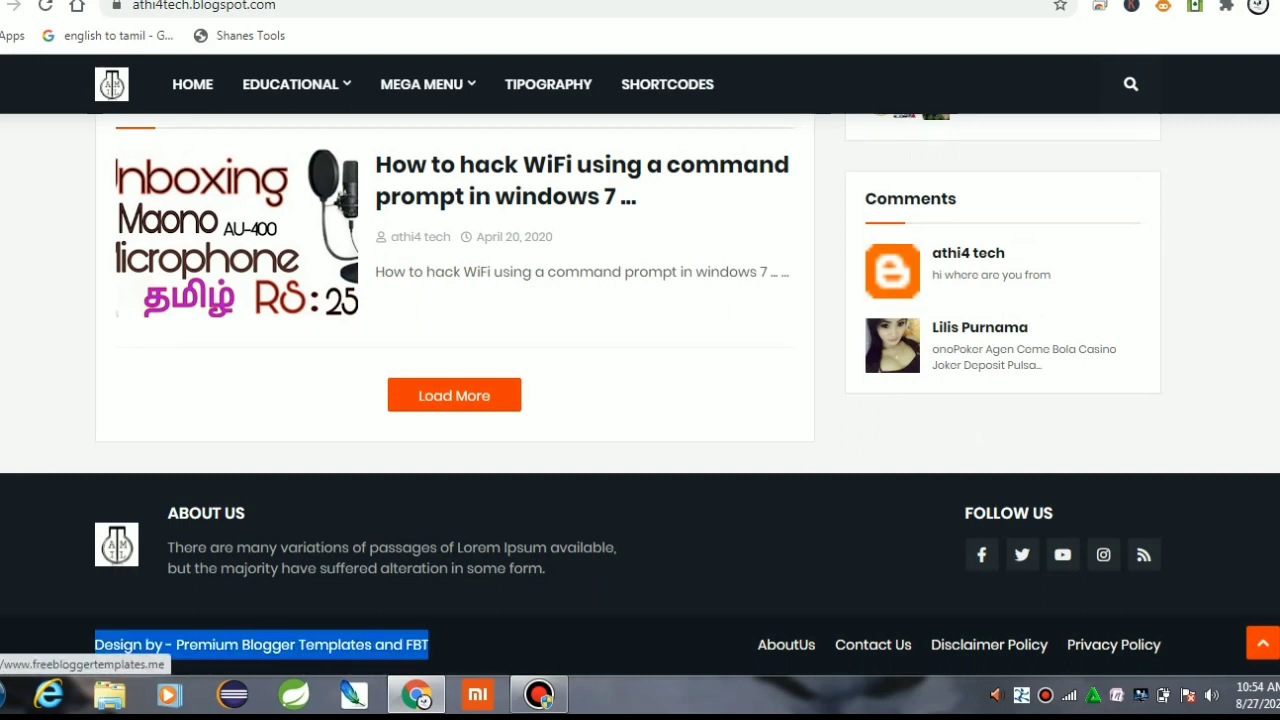
click(500, 618)
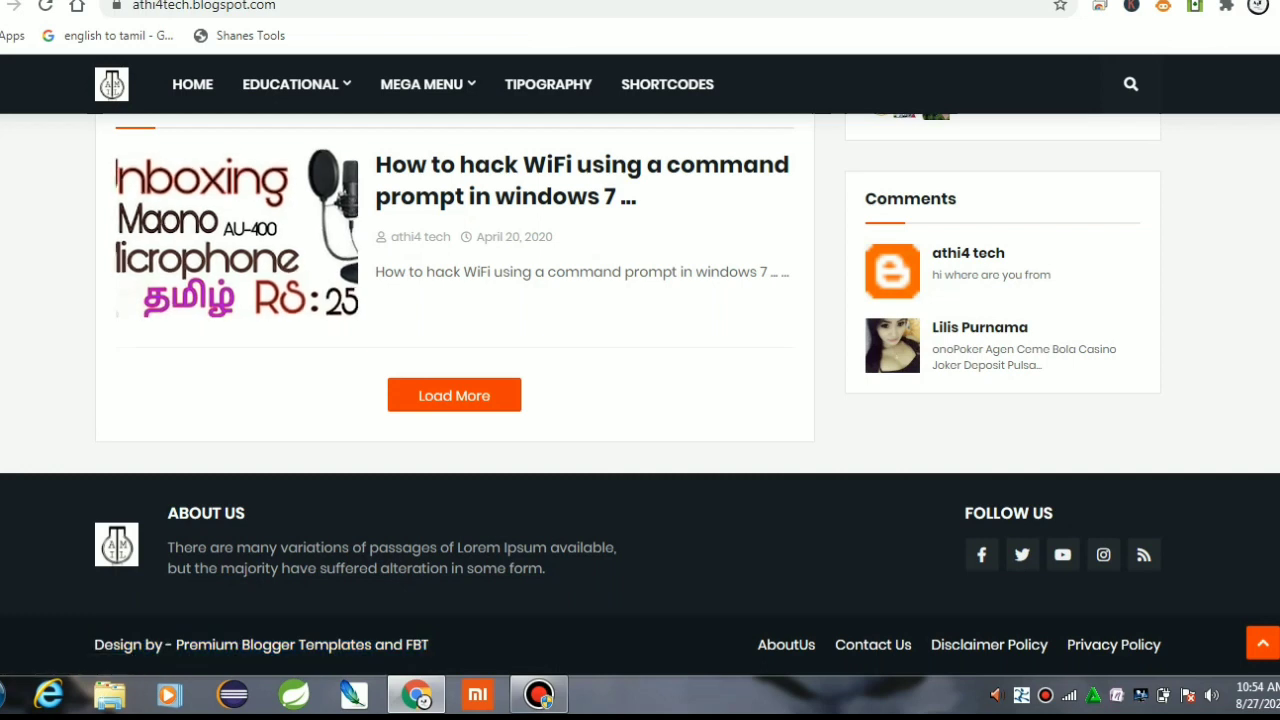
- Return to the Blogger dashboard and open the blog theme's HTML for editing
click(120, 1)
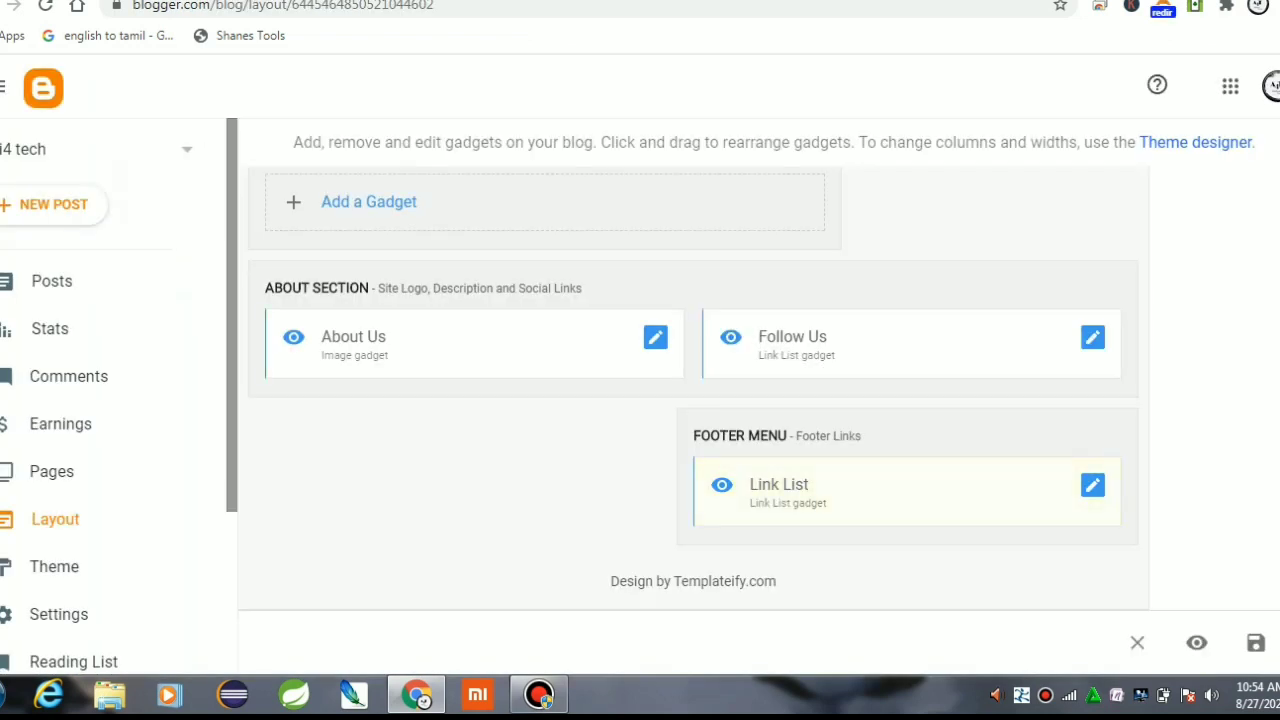
scroll(115, 400, down, 1)
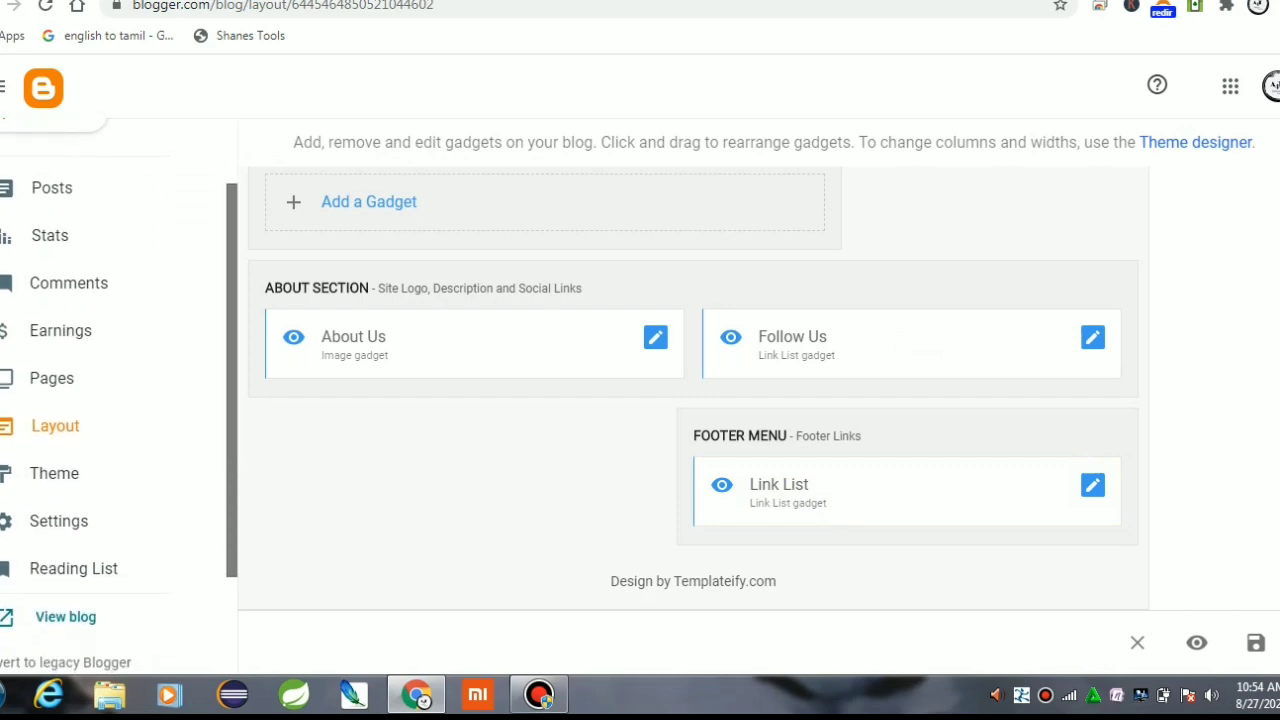
scroll(100, 400, down, 1)
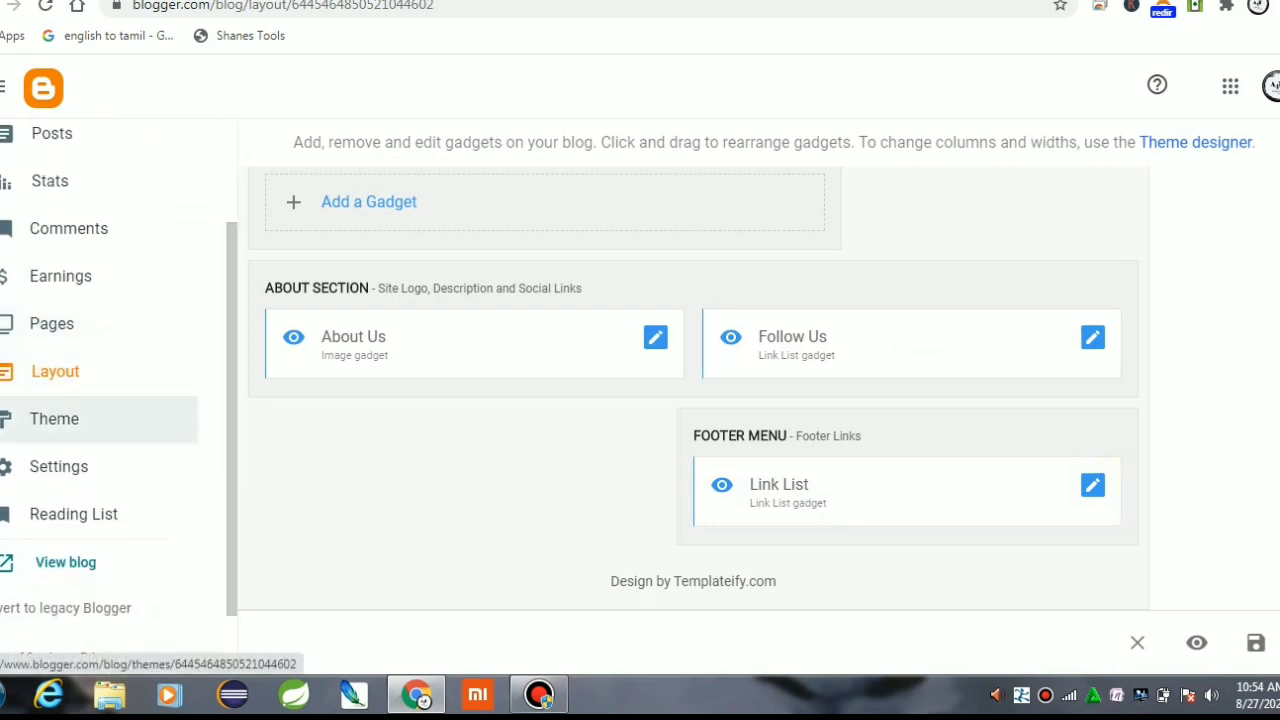
click(90, 418)
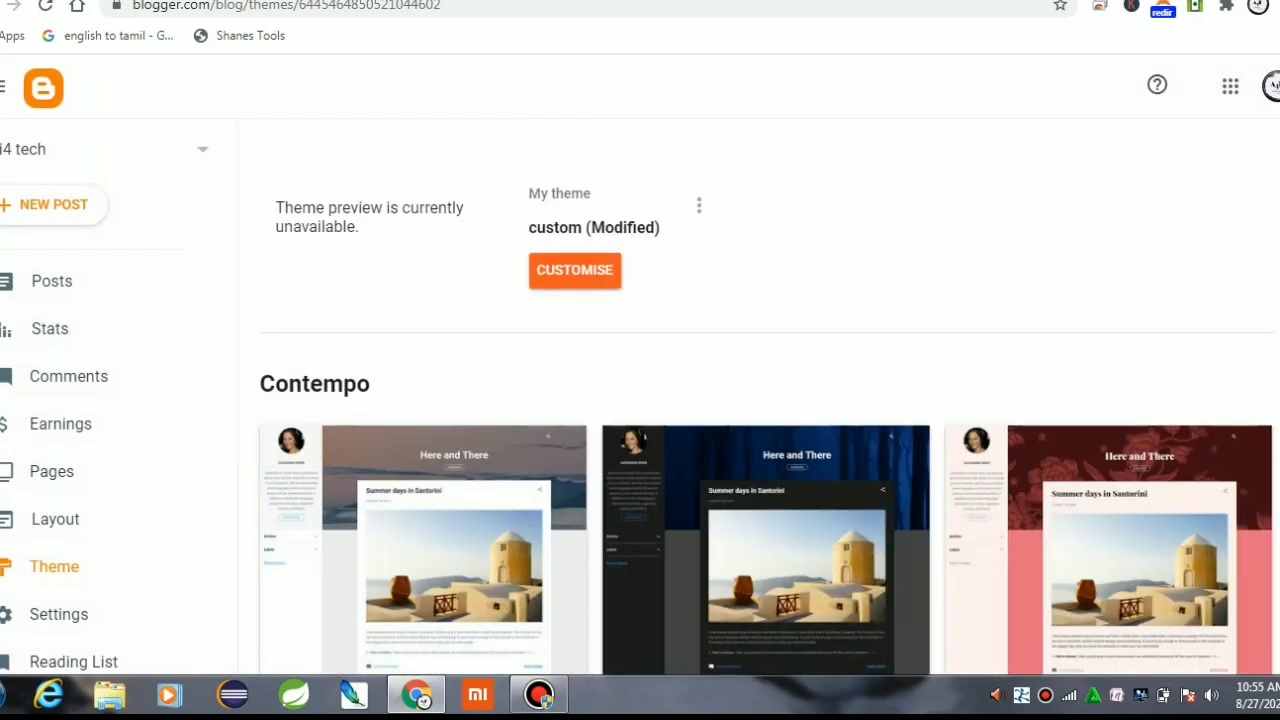
click(699, 205)
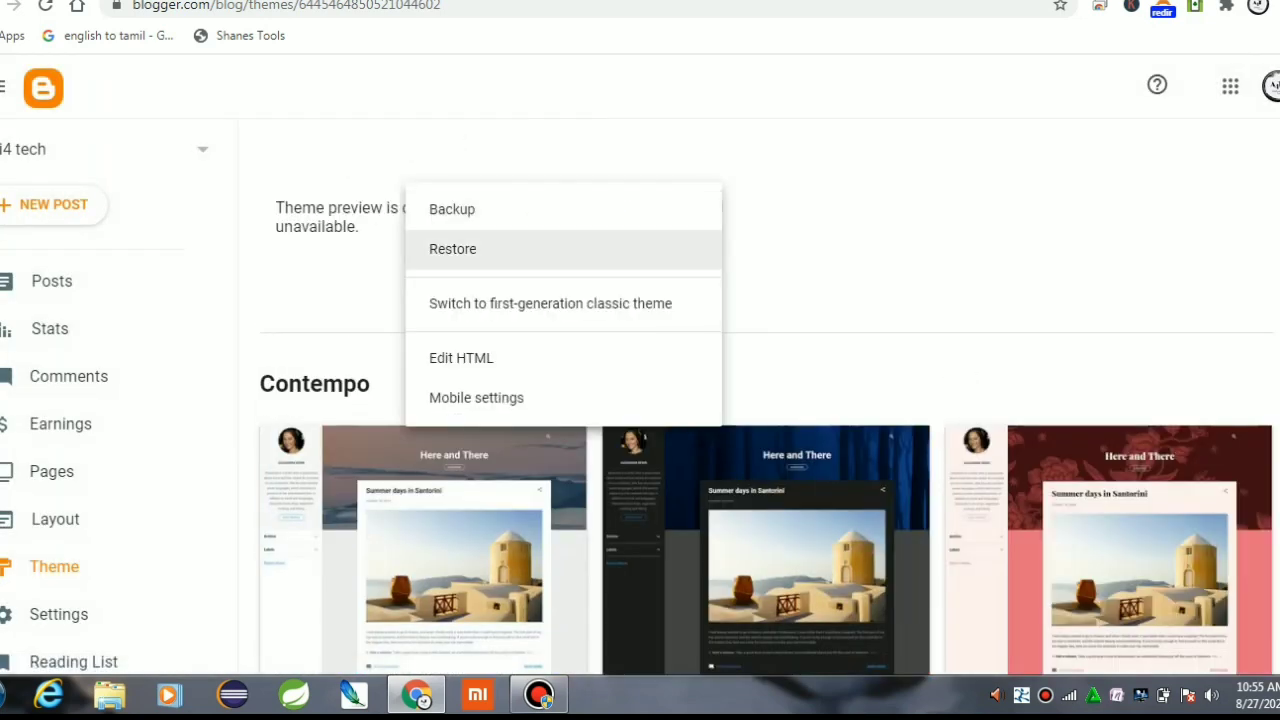
click(530, 358)
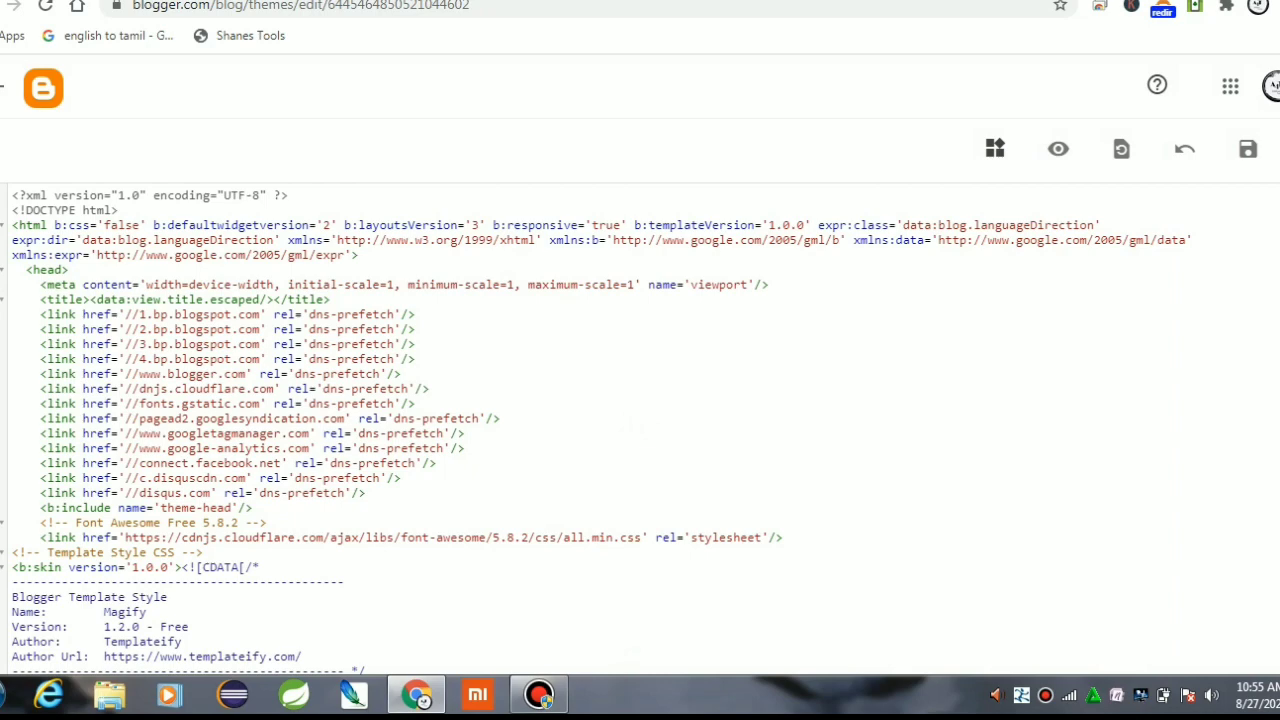
- Look through the theme HTML for the footerbar section that holds the copyright line
scroll(640, 428, down, 20)
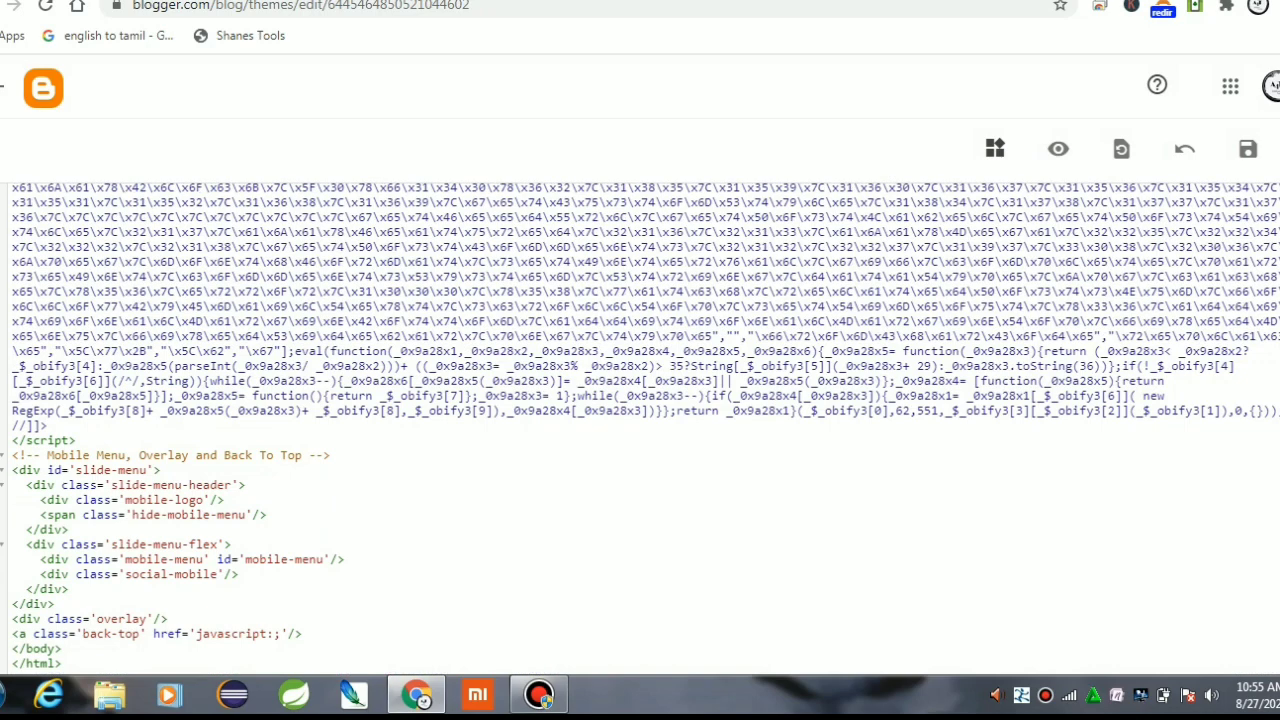
scroll(640, 428, up, 20)
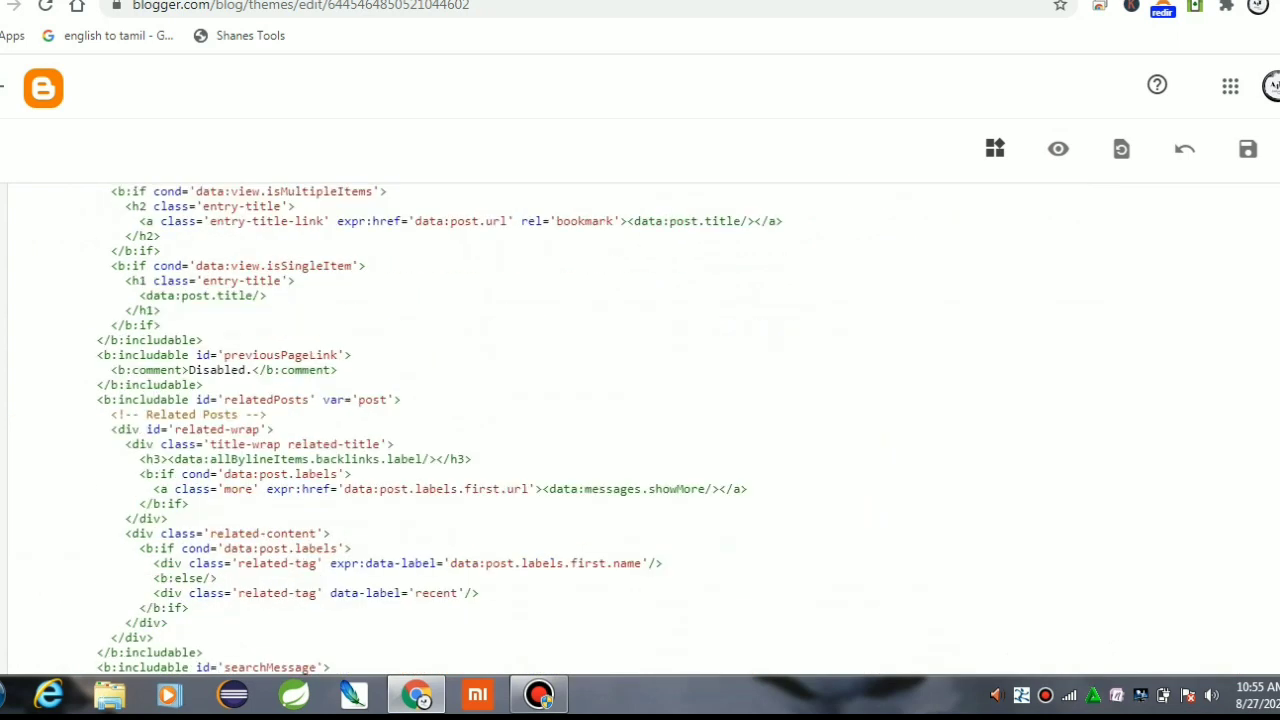
scroll(640, 428, down, 20)
scroll(640, 428, up, 6)
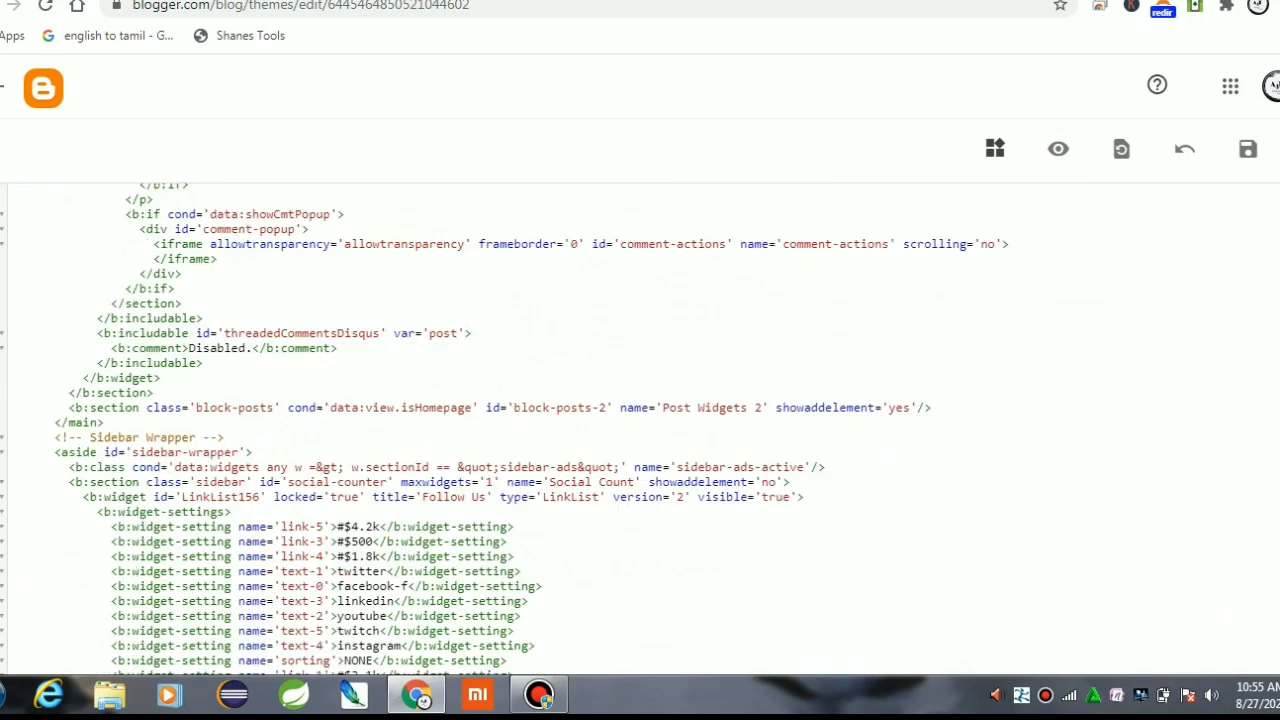
scroll(640, 428, down, 15)
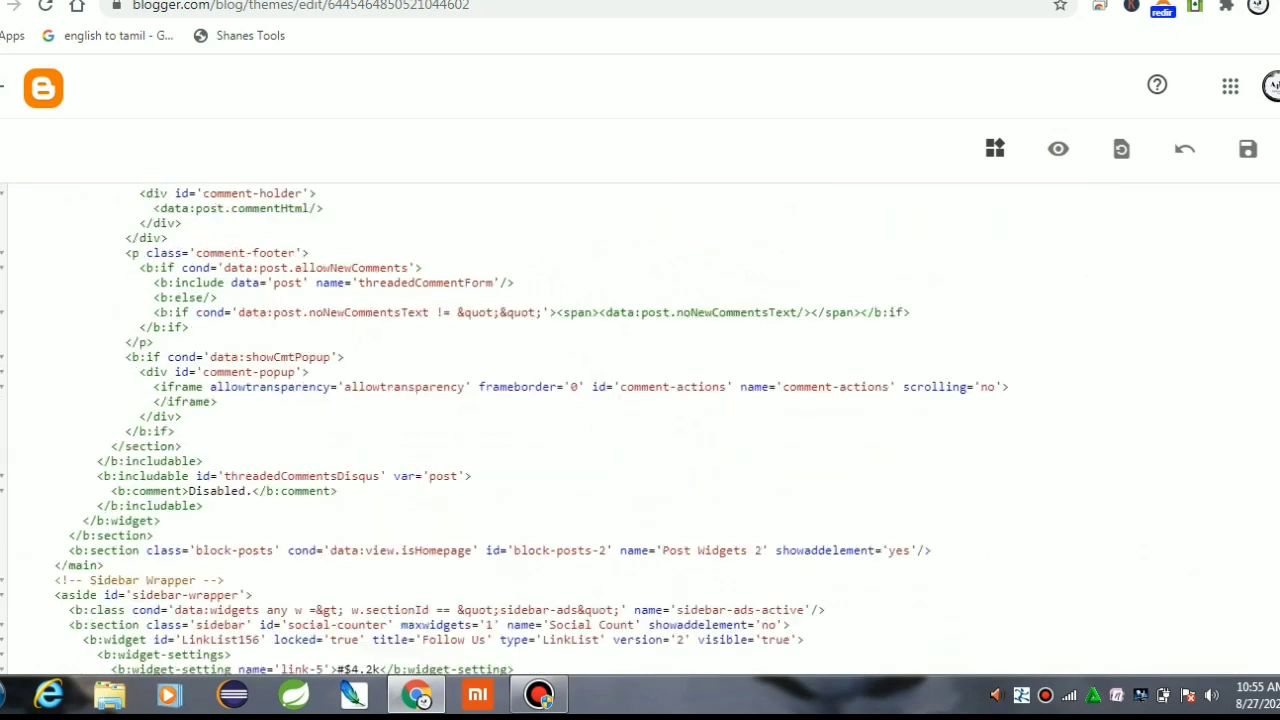
scroll(640, 428, up, 6)
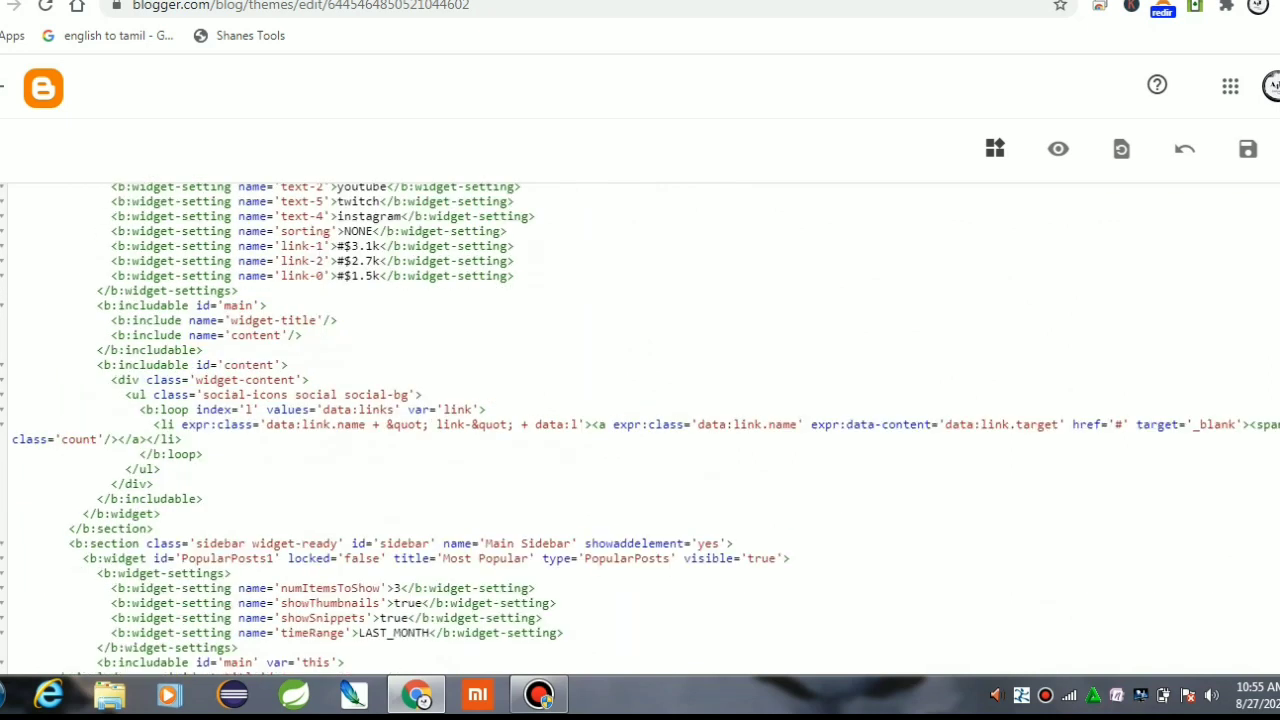
scroll(640, 428, down, 10)
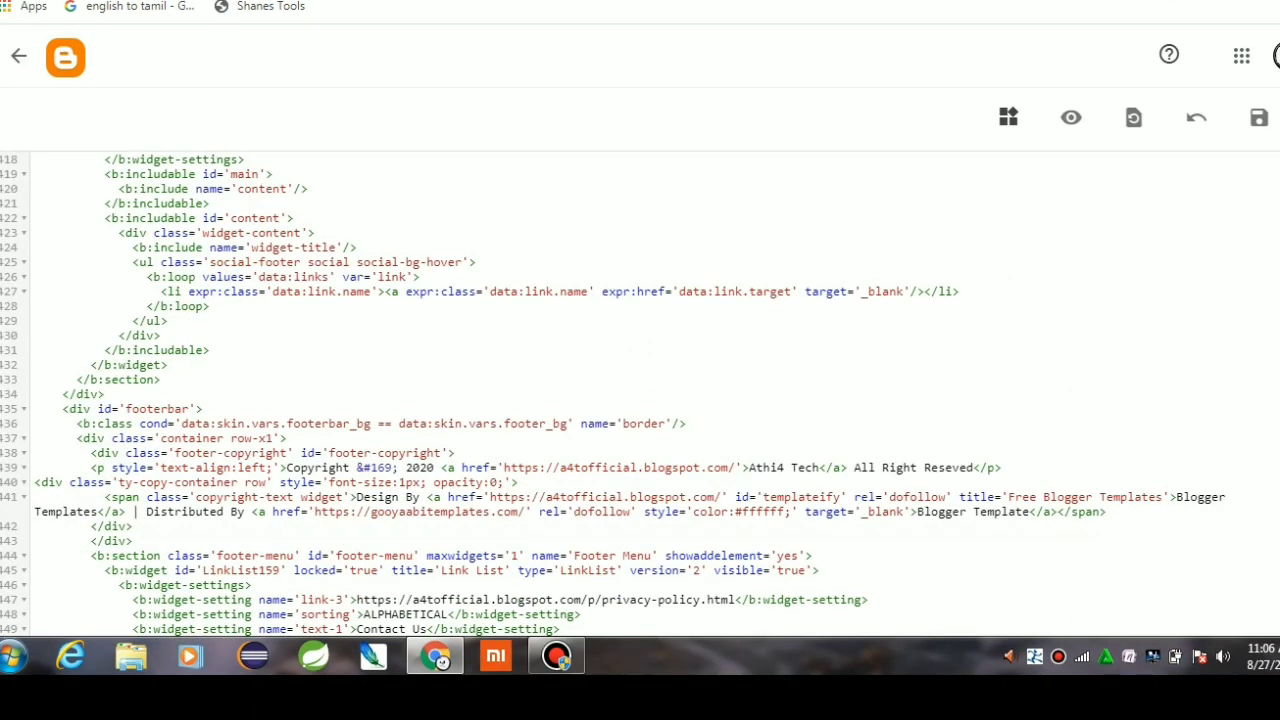
- Search the theme code for "copyright", then clear and close the search
click(665, 468)
key(ctrl+f)
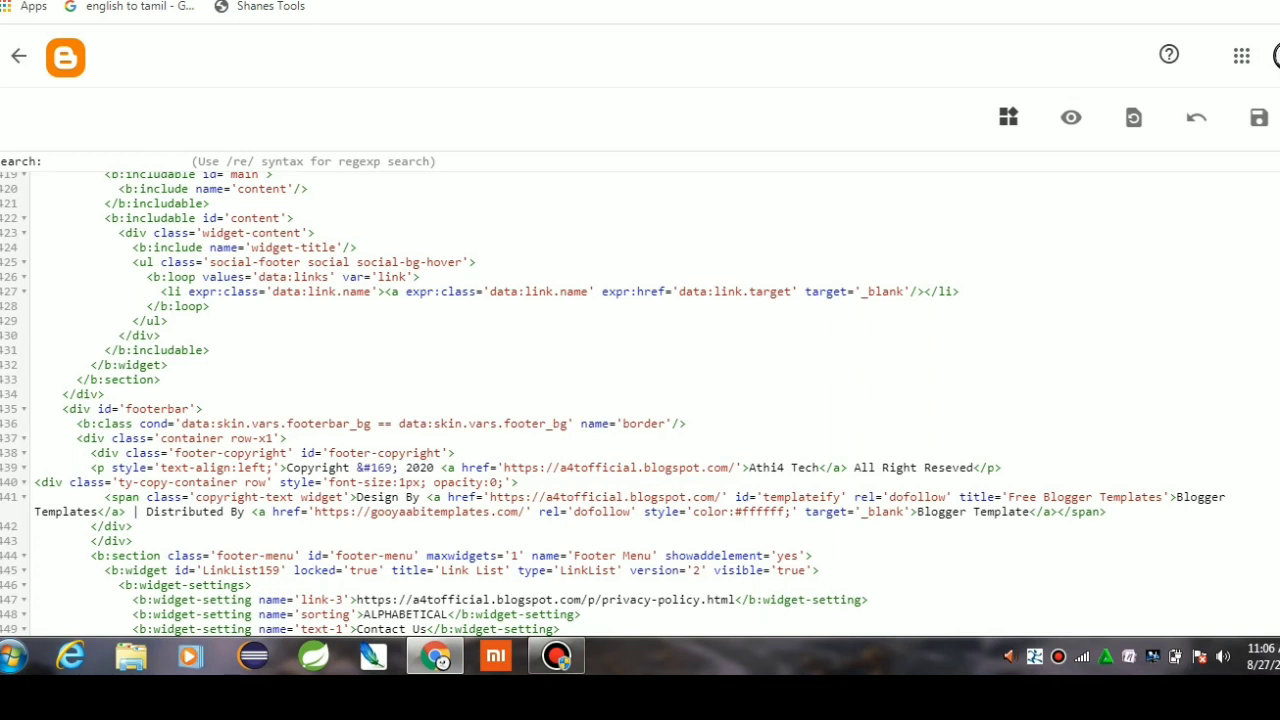
text(copyright)
key(BackSpace)
key(BackSpace)
key(BackSpace)
key(BackSpace)
key(BackSpace)
key(BackSpace)
key(BackSpace)
key(BackSpace)
key(BackSpace)
key(Escape)
- Examine the blog URL in the footer copyright line and test the Athi4 Tech link in the sample blog's footer
drag(820, 467, 504, 467)
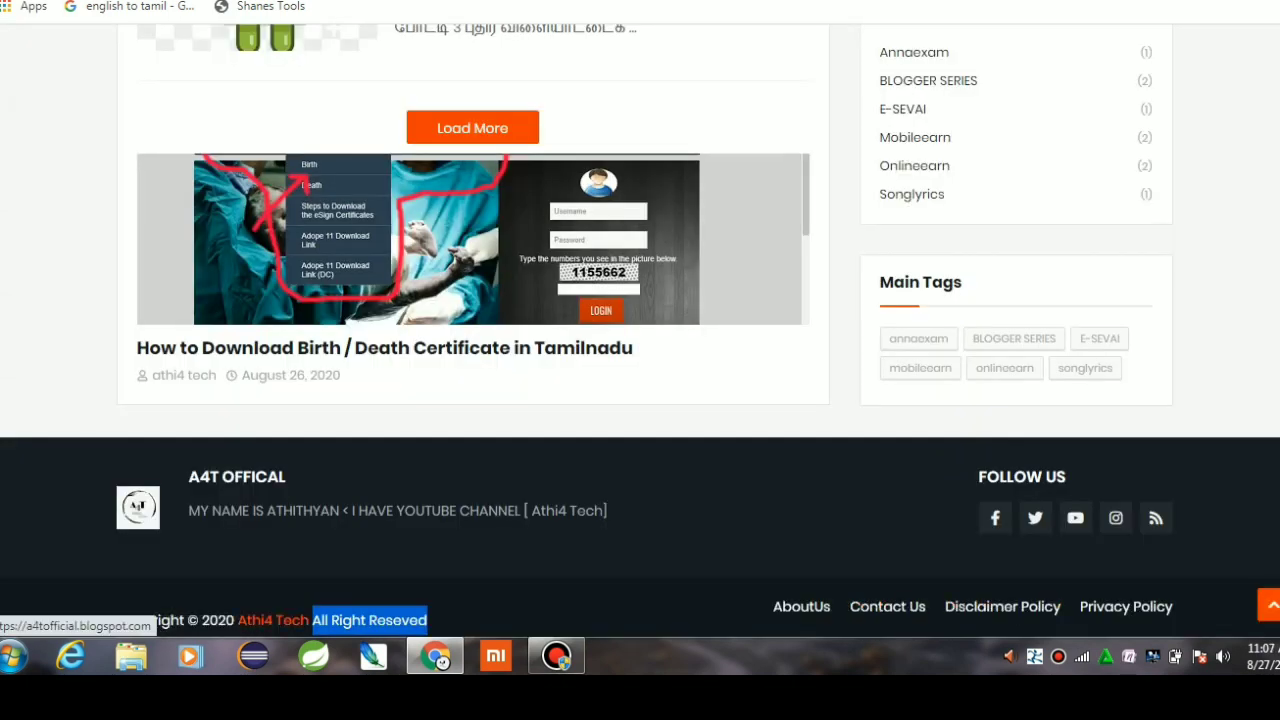
click(272, 620)
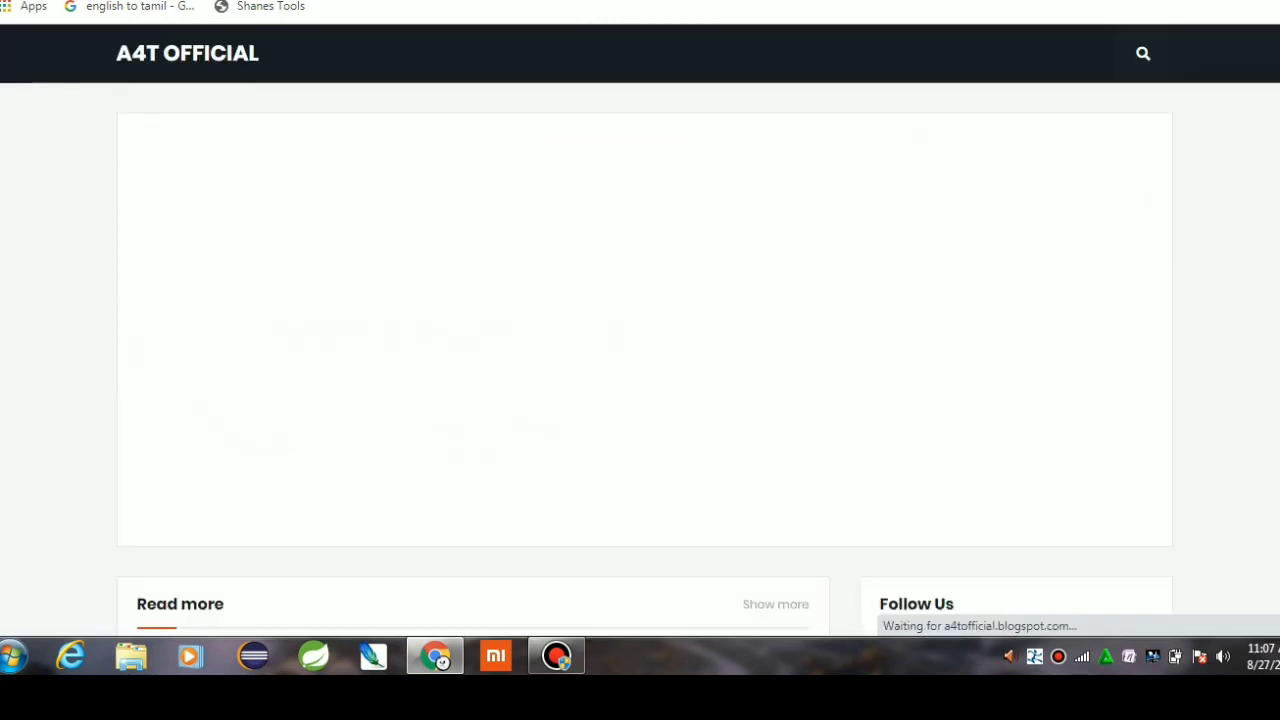
scroll(640, 330, down, 9)
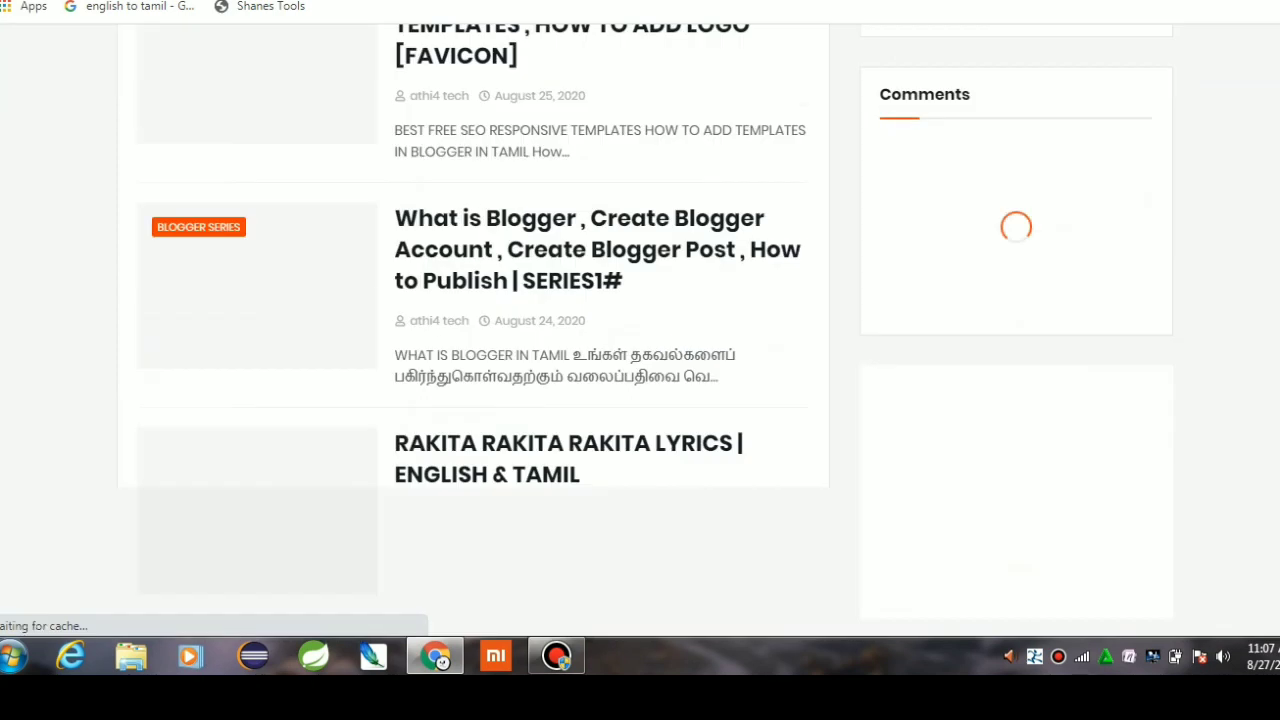
scroll(640, 330, up, 9)
key(ctrl+shift+Tab)
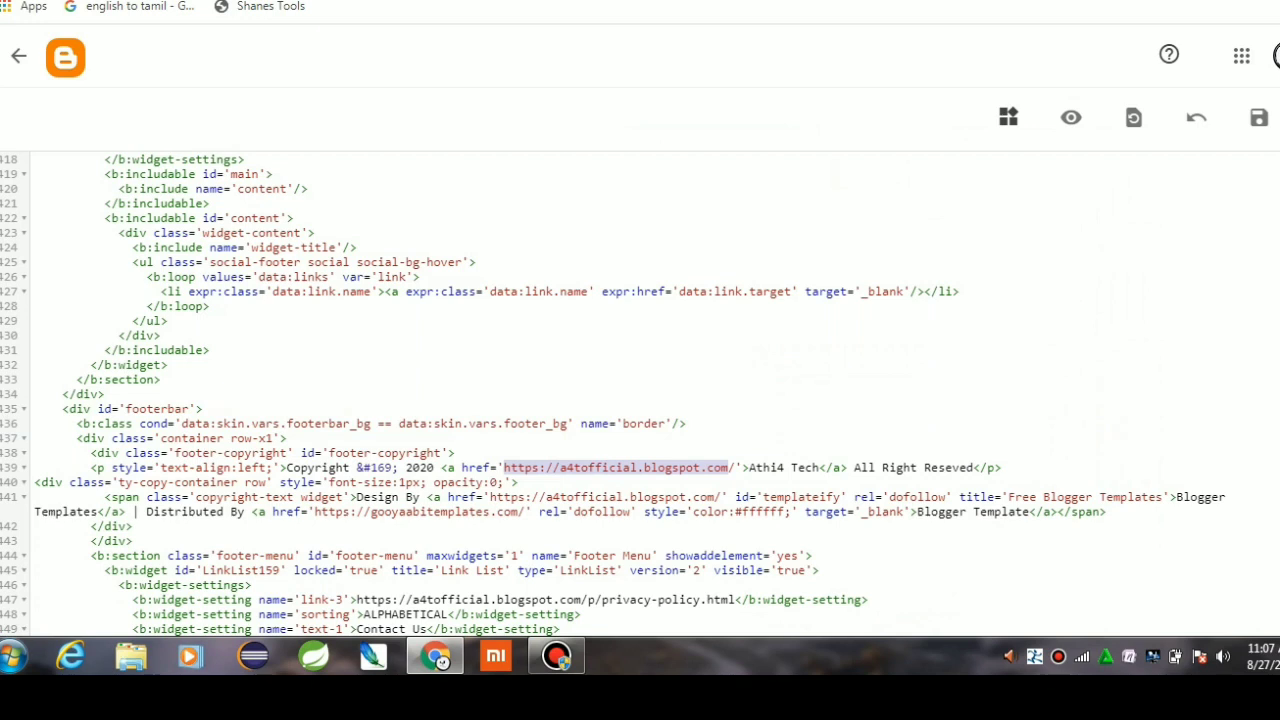
- Select the "All Right Reseved" text in the footer copyright line and save the theme HTML
click(916, 467)
drag(974, 467, 856, 467)
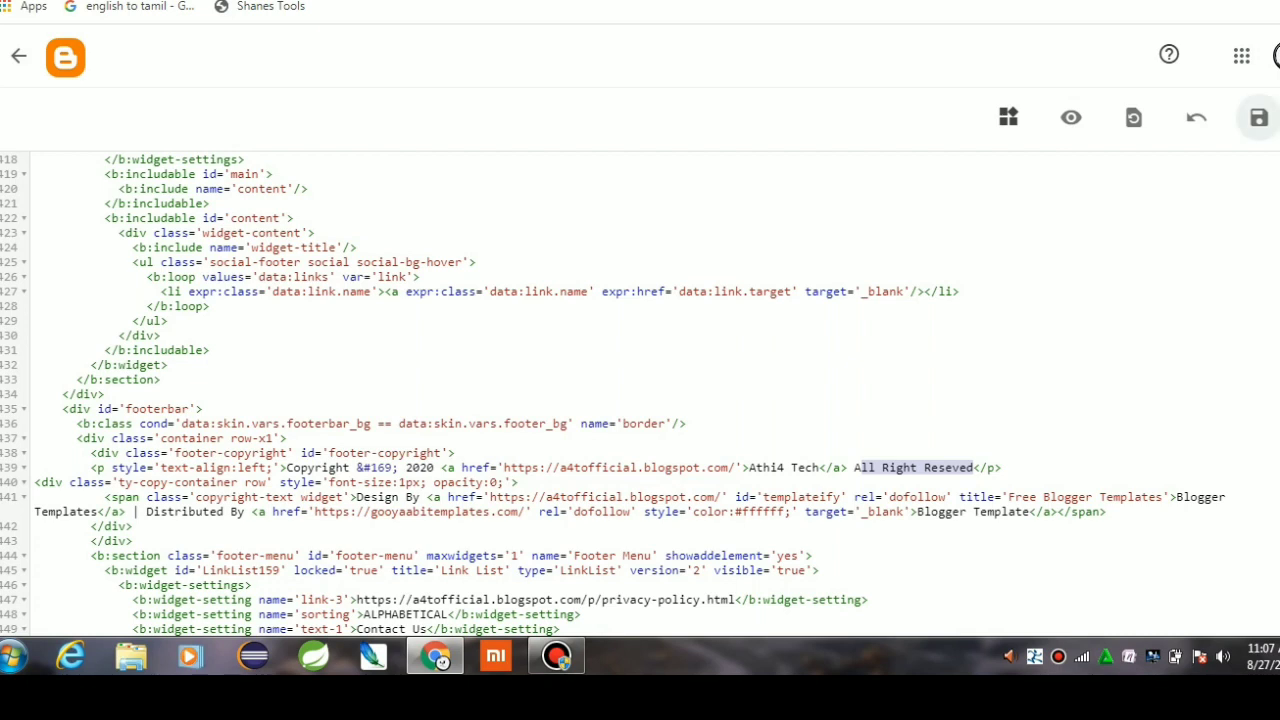
click(1259, 117)
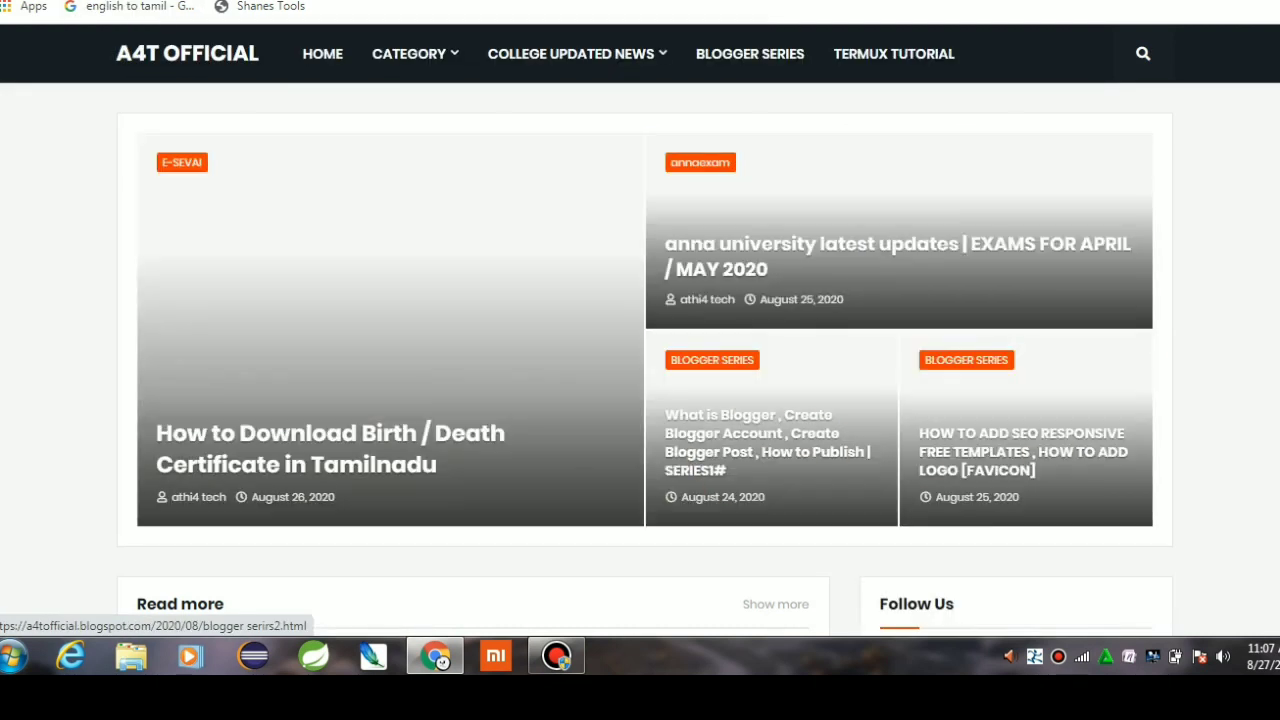
- Open the Contact Us page from the footer menu of the A4T Official blog
scroll(640, 330, down, 5)
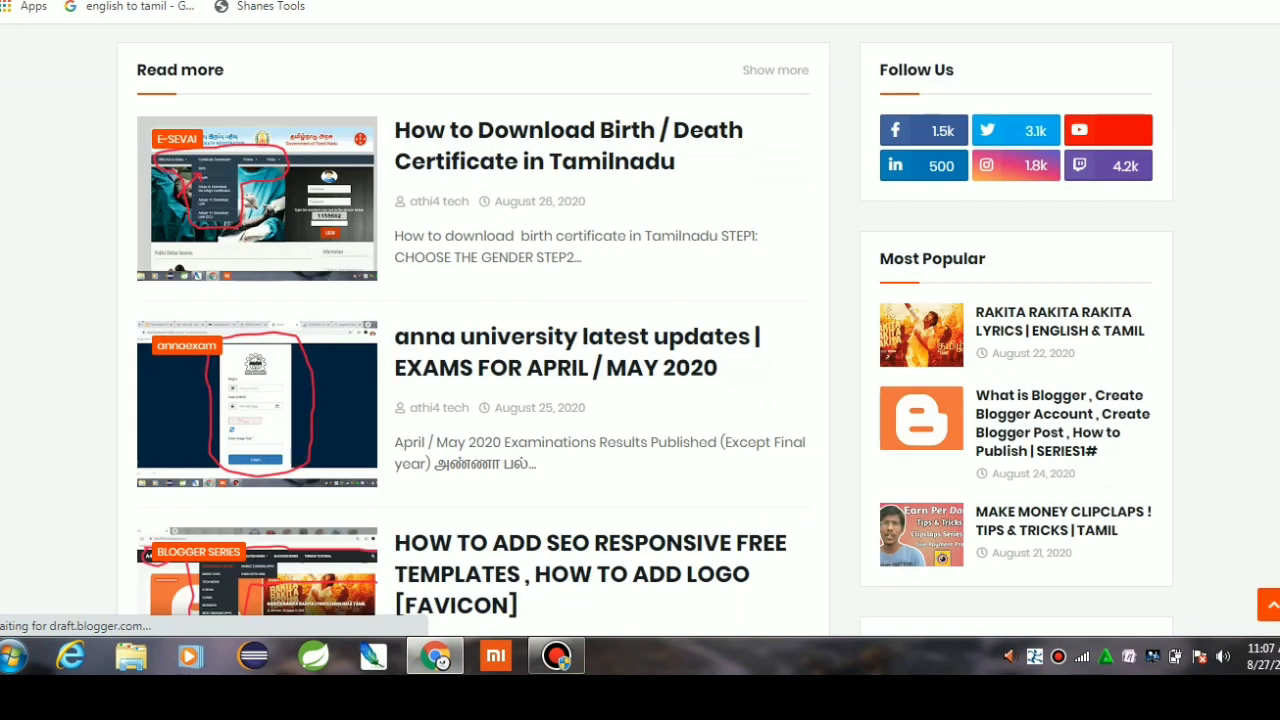
scroll(640, 330, down, 5)
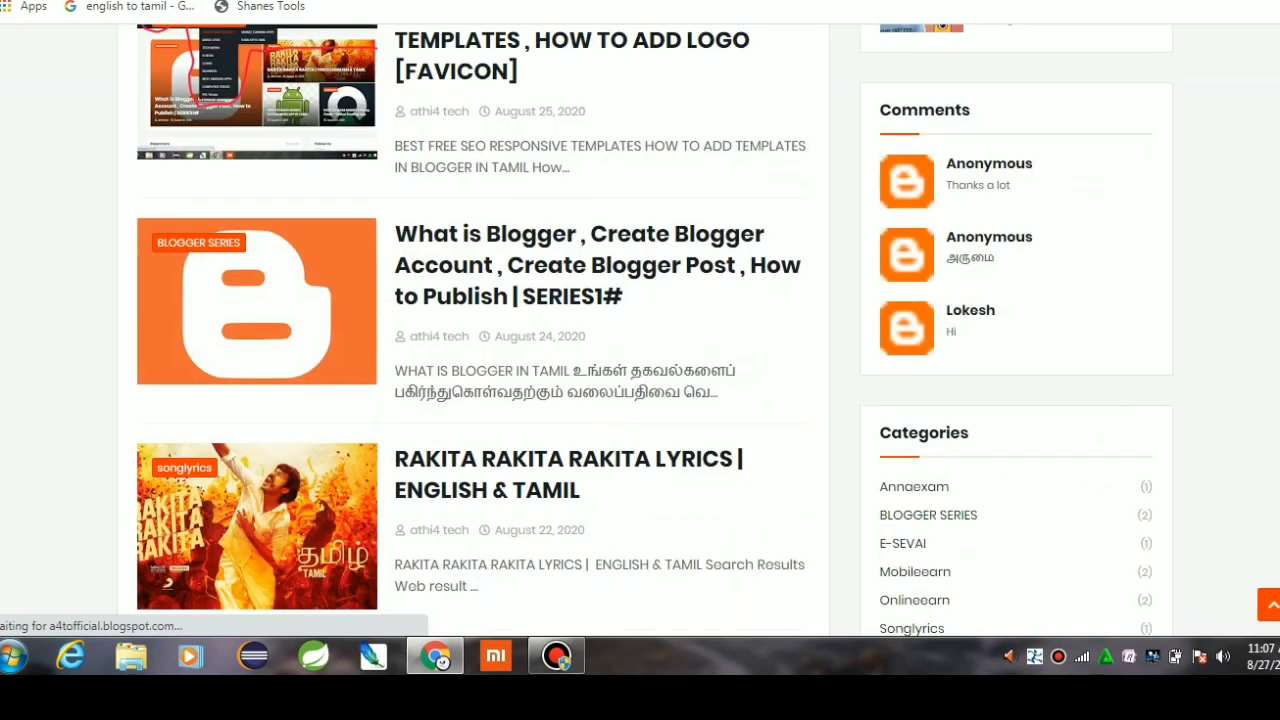
scroll(640, 330, down, 5)
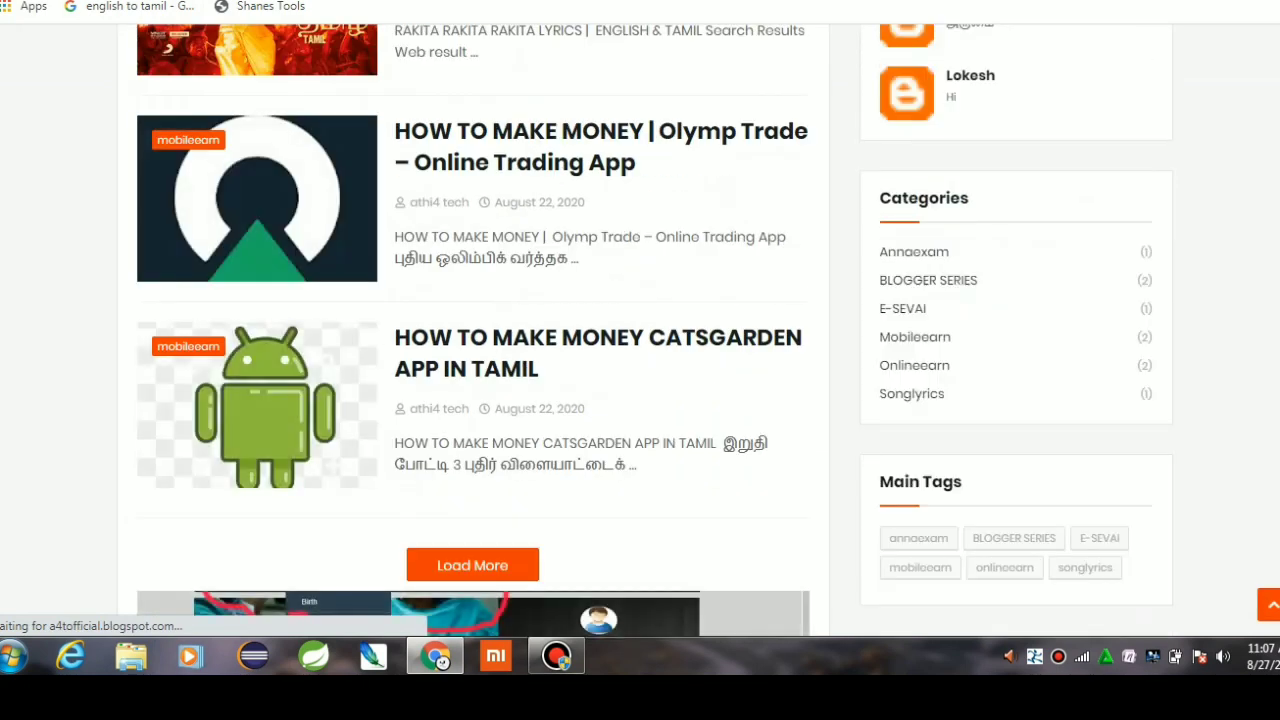
scroll(640, 330, down, 4)
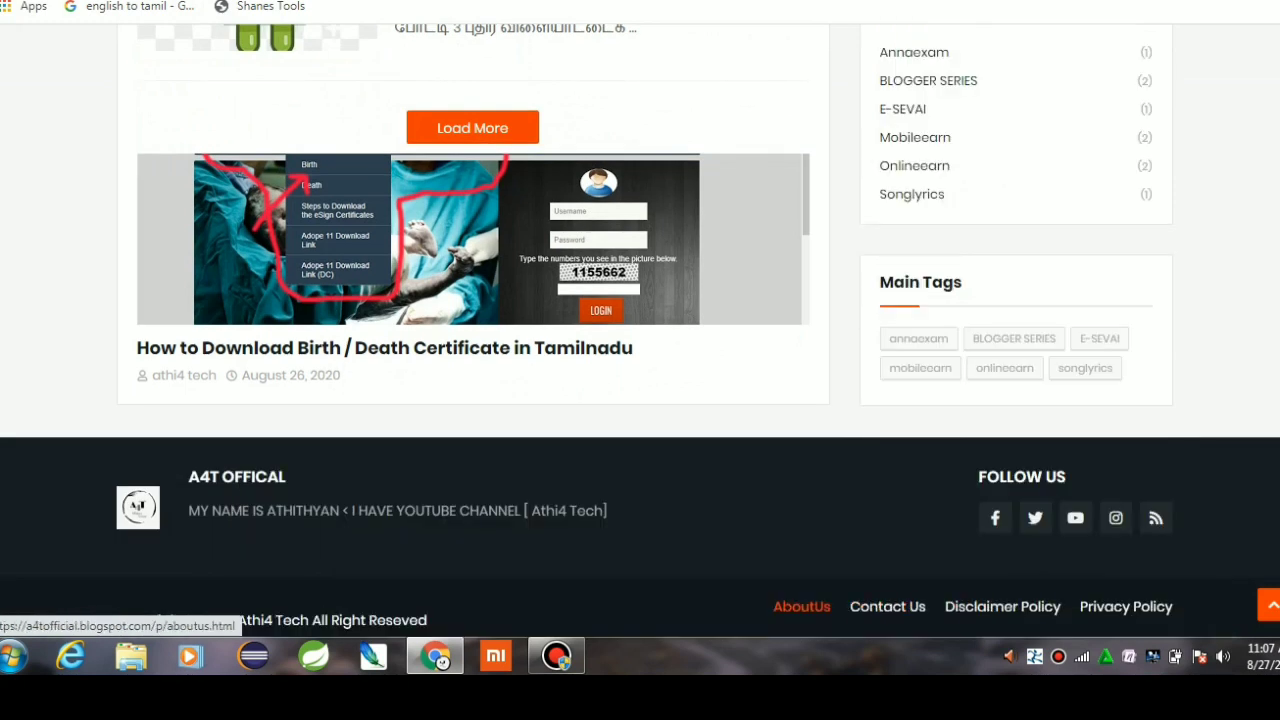
click(887, 606)
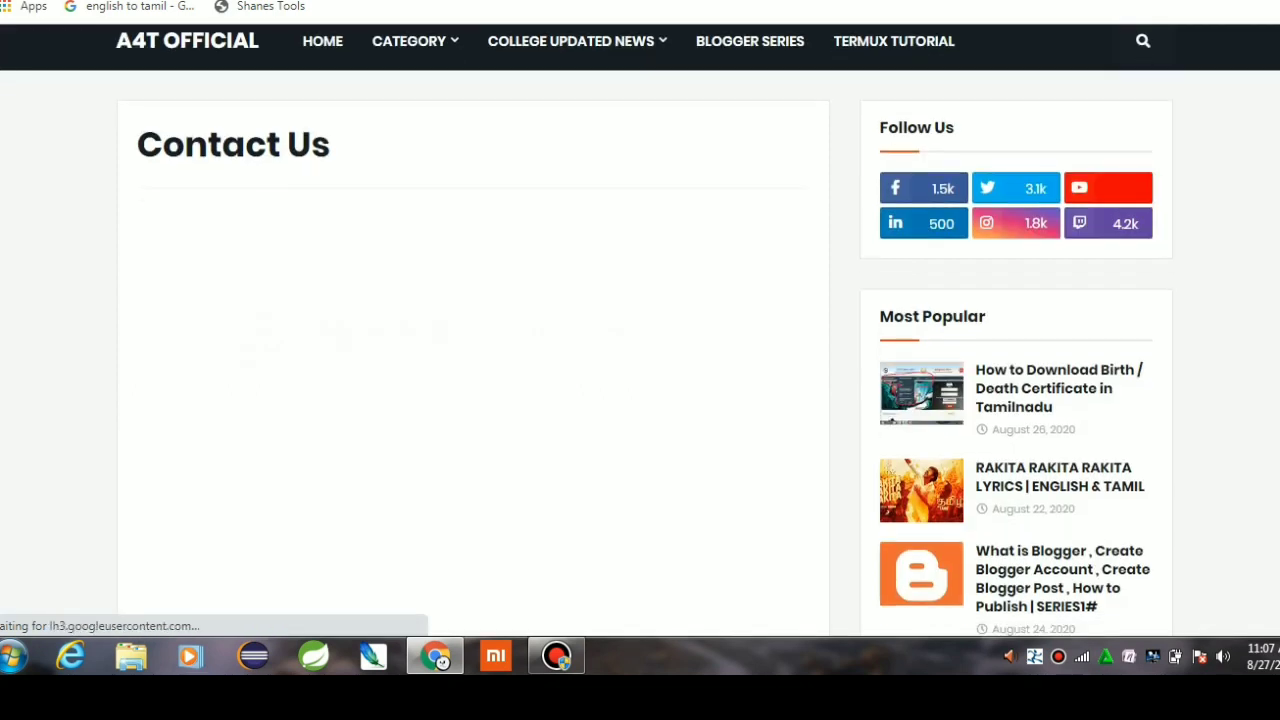
- Examine the embedded contact form on the Contact Us page, including its email address, name and message fields
scroll(640, 330, down, 3)
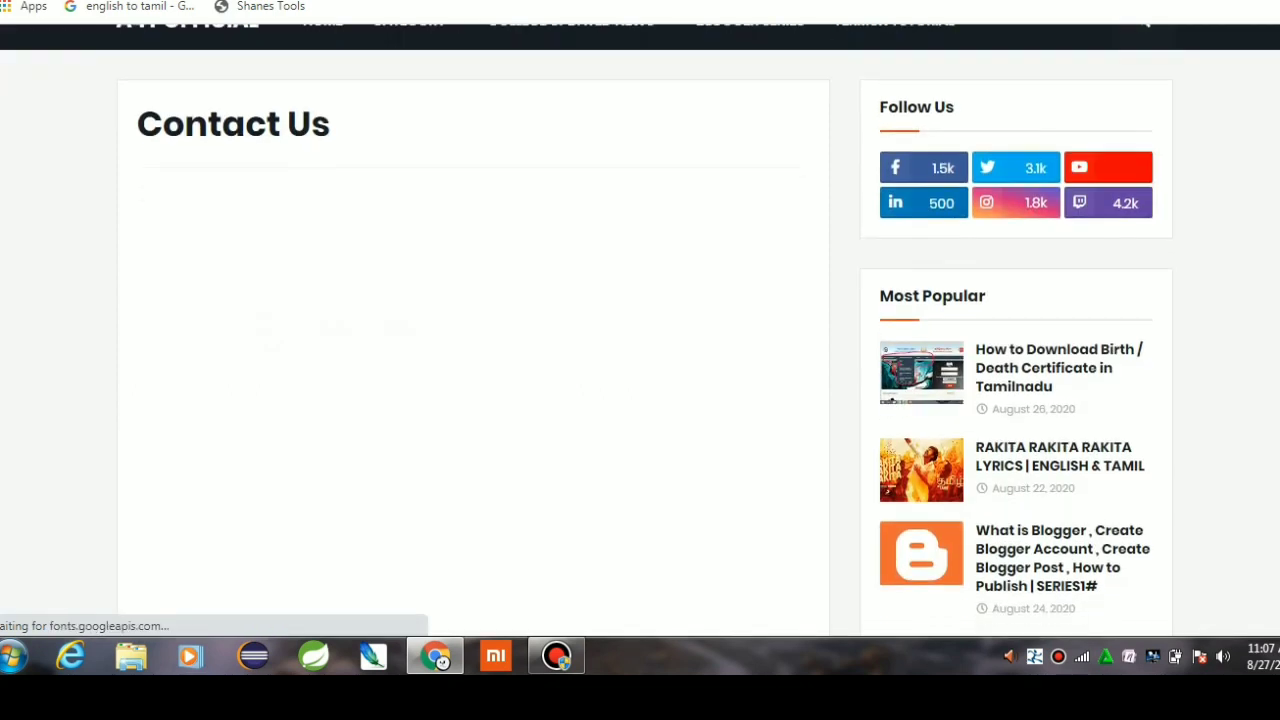
scroll(640, 330, down, 3)
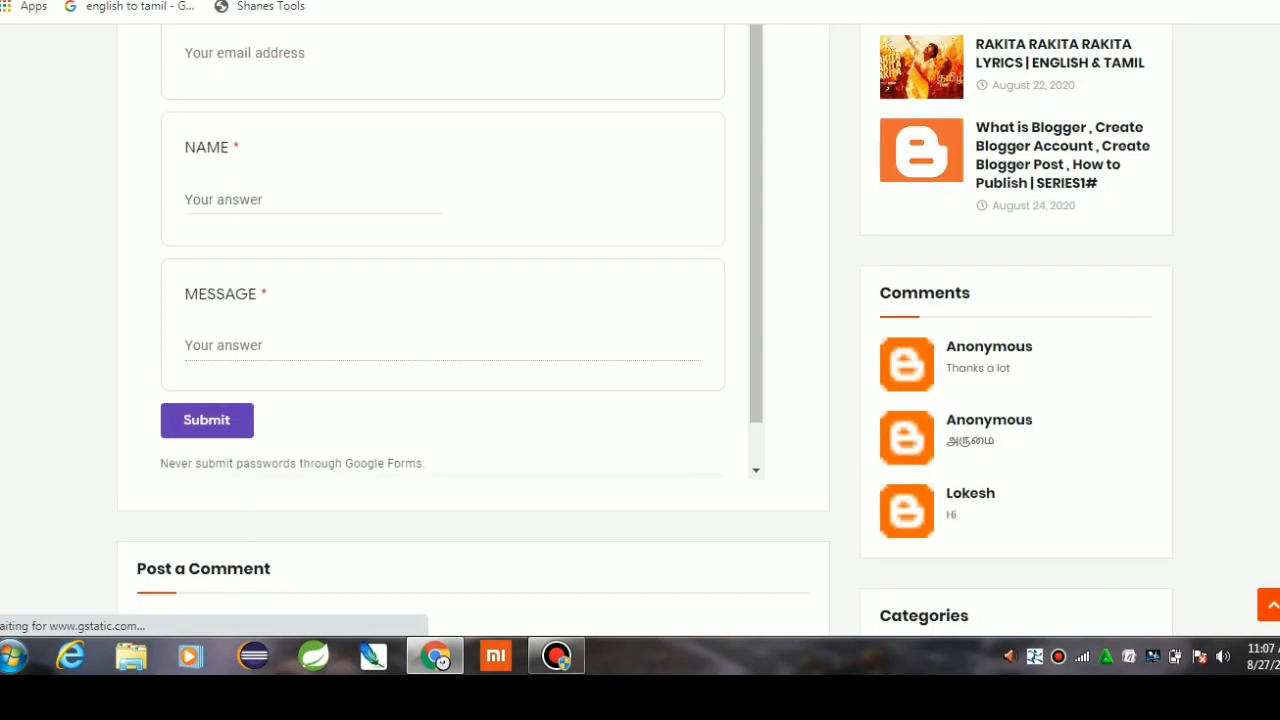
scroll(640, 330, up, 3)
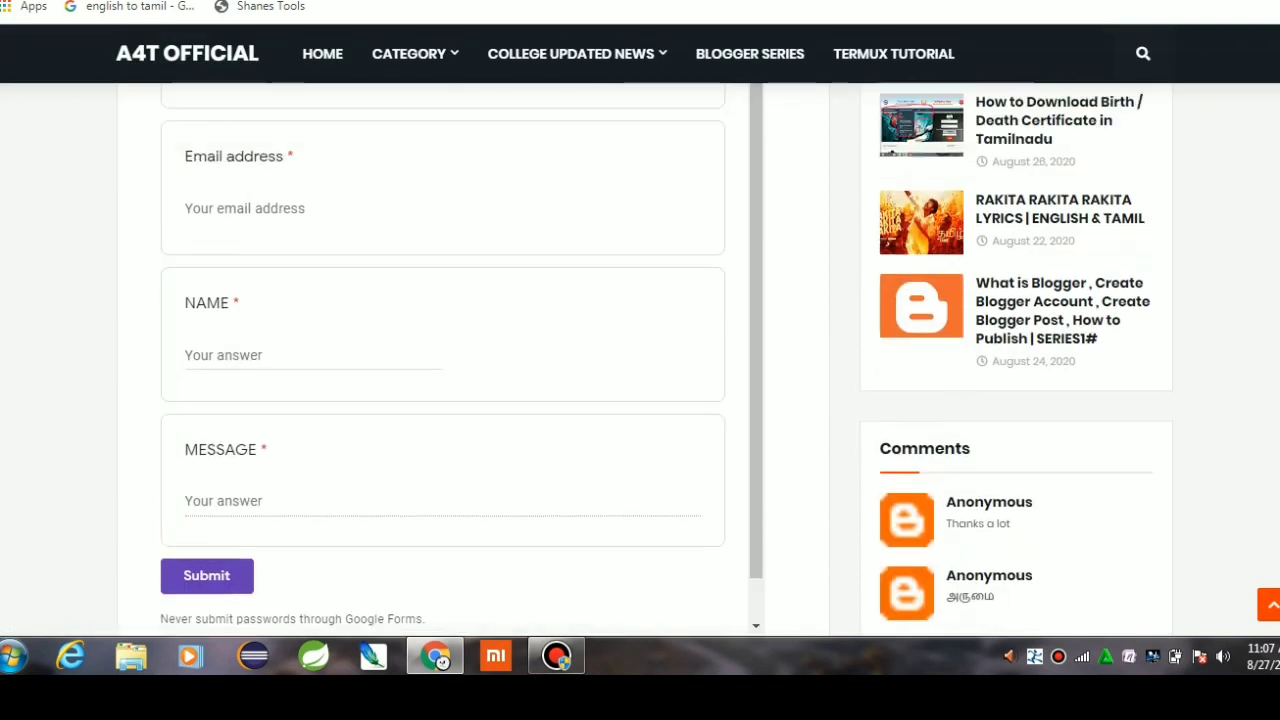
scroll(640, 330, down, 5)
scroll(640, 330, up, 7)
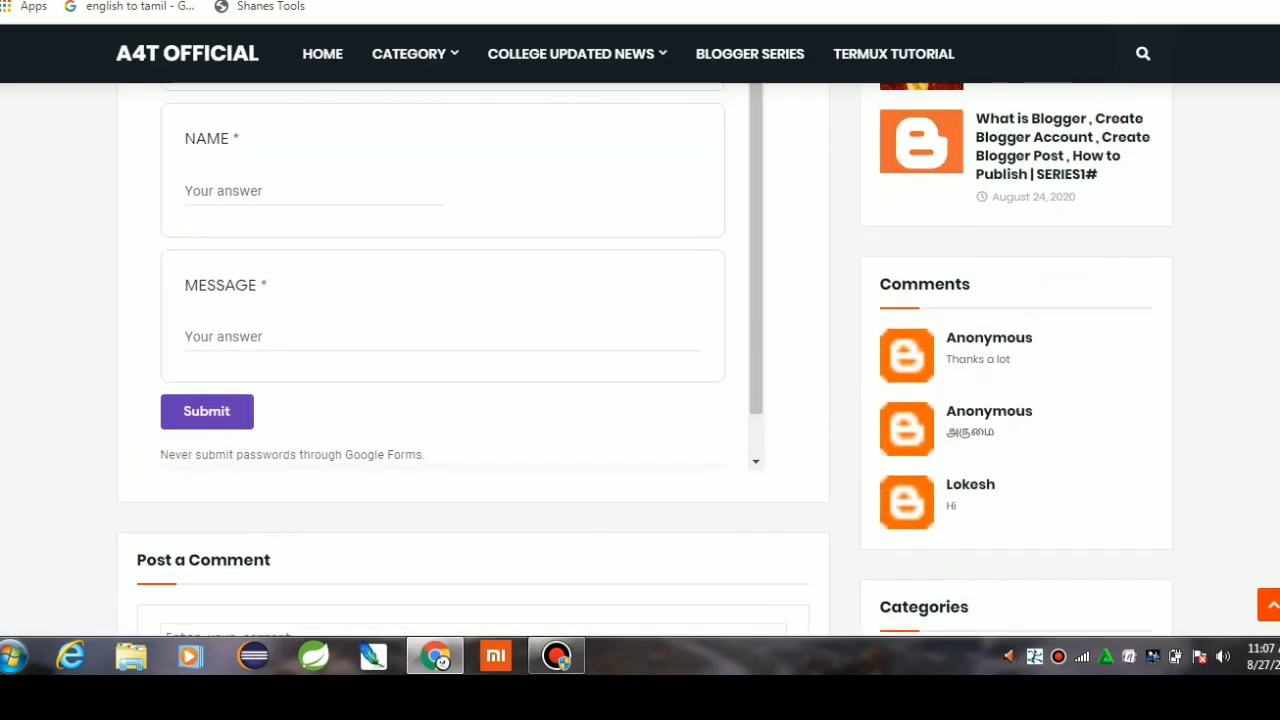
scroll(640, 330, down, 2)
scroll(640, 330, down, 1)
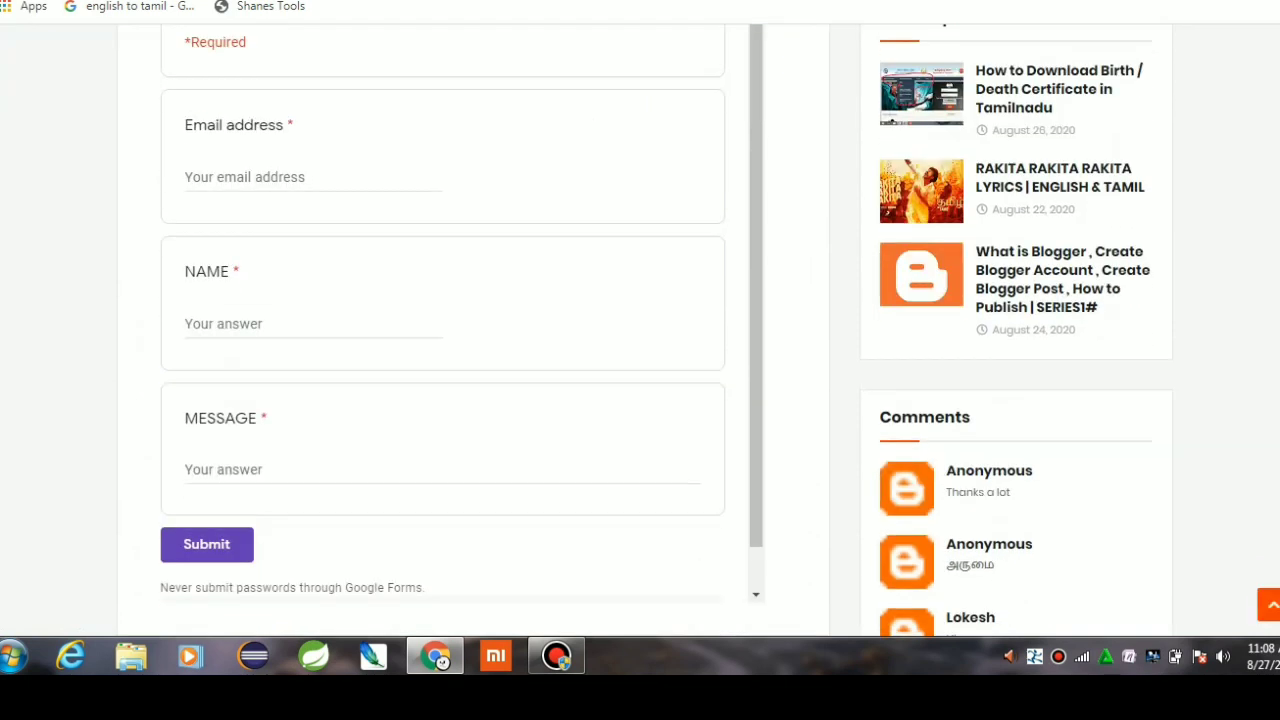